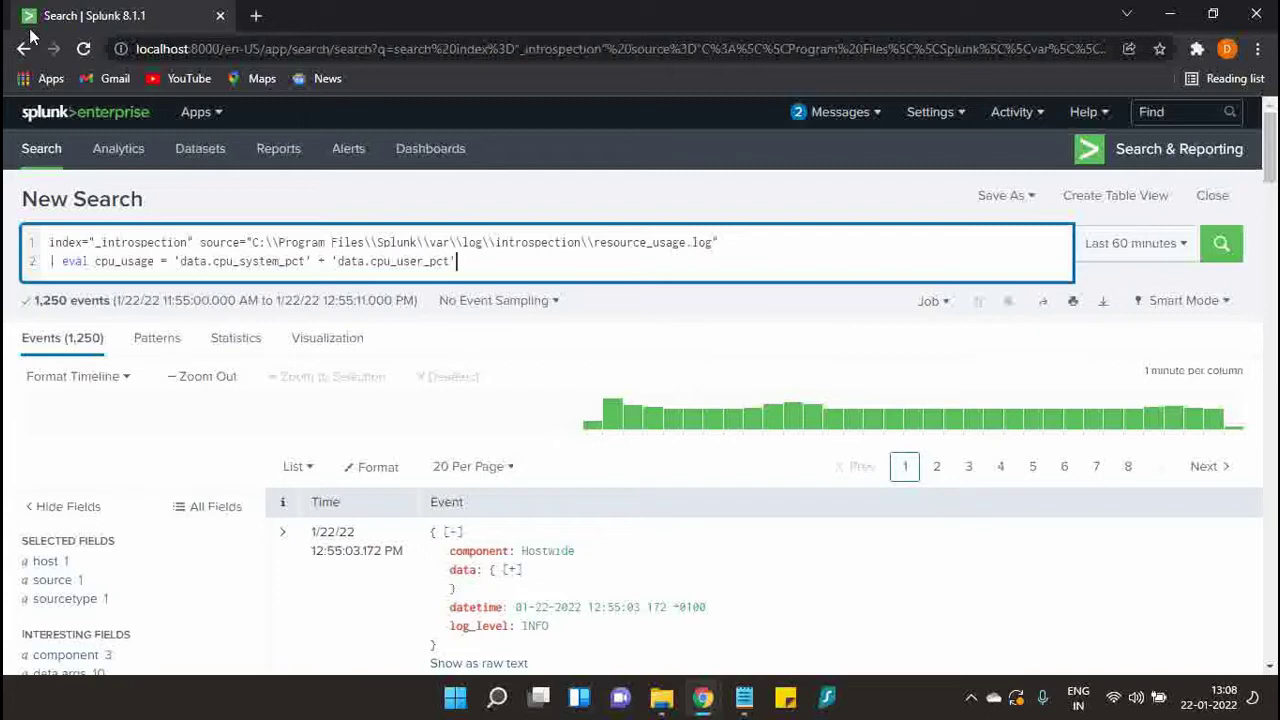
Add a third line '| stats latest(cpu_usage)' and run the search, returning 26.08.
key("shift+Return")
type("| table")
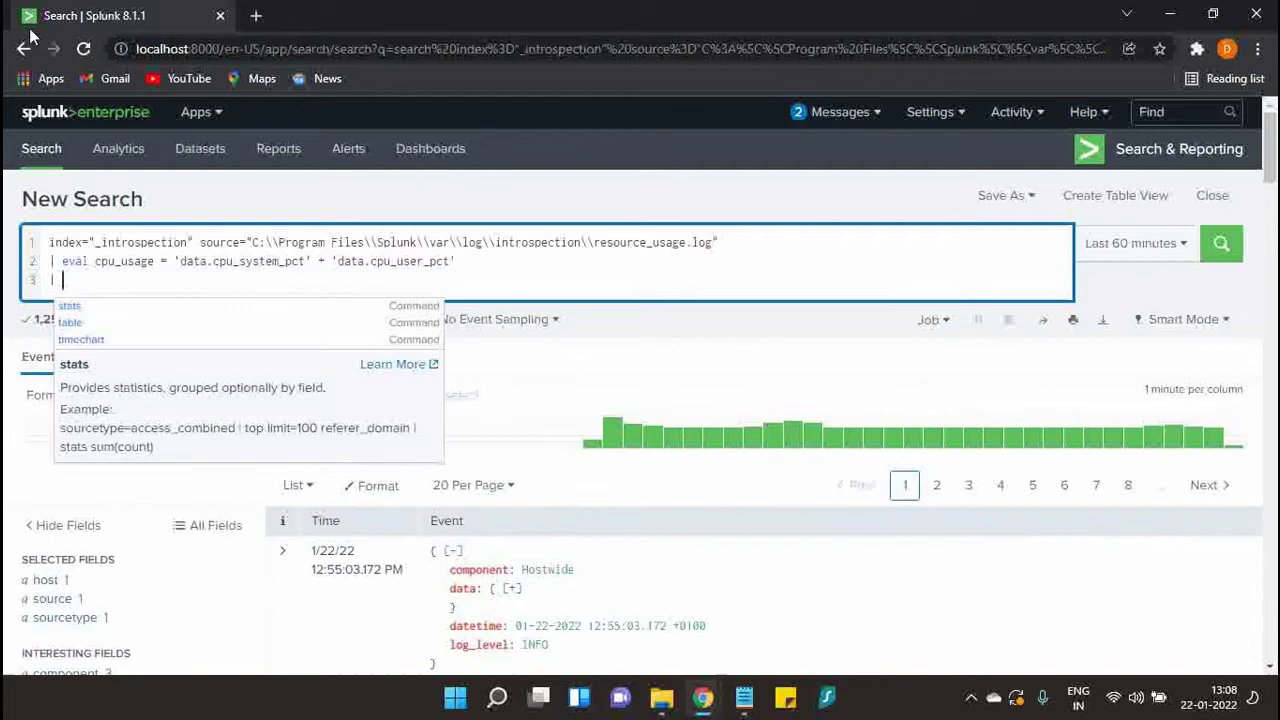
key("BackSpace")
key("BackSpace")
key("BackSpace")
key("BackSpace")
key("BackSpace")
key("BackSpace")
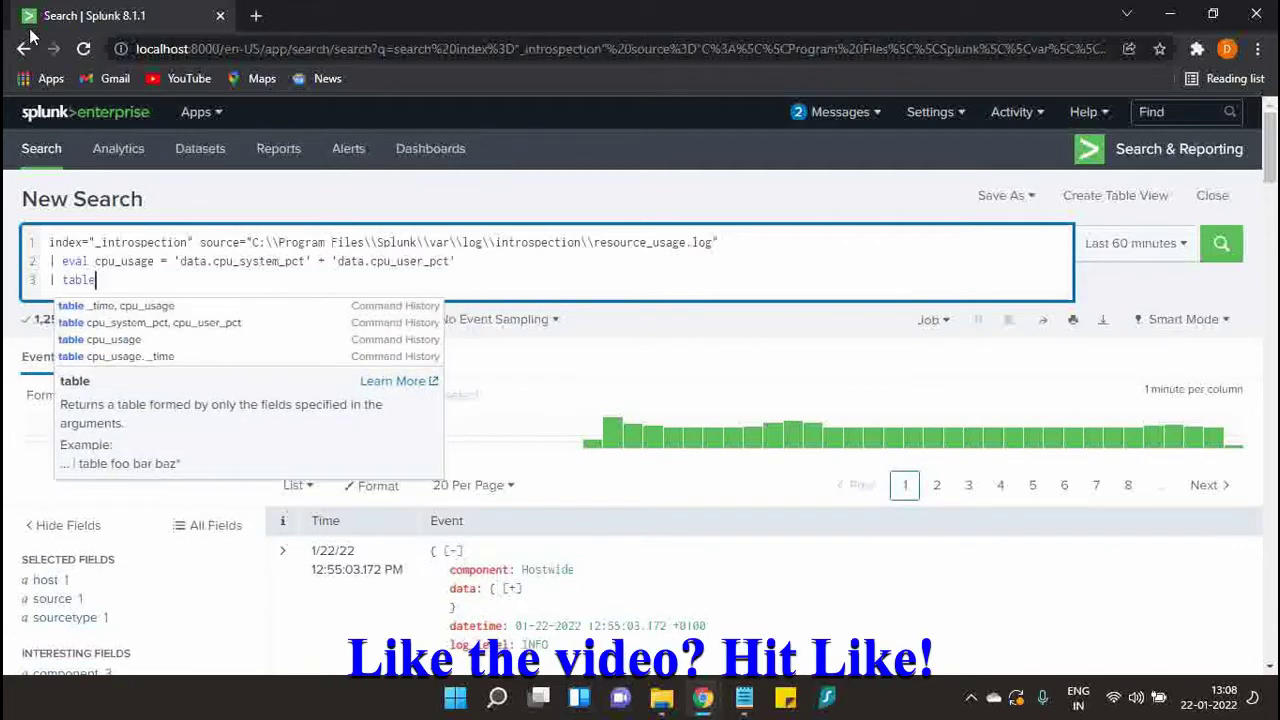
type("stats ")
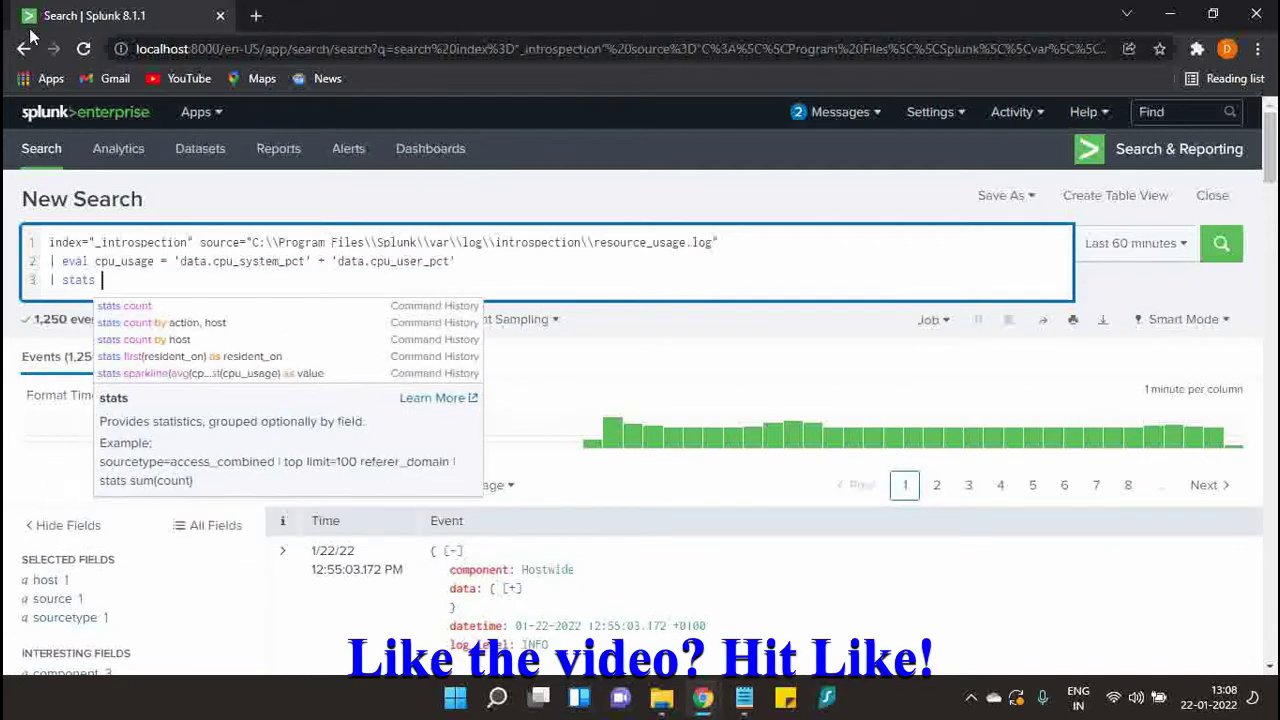
type("latest()")
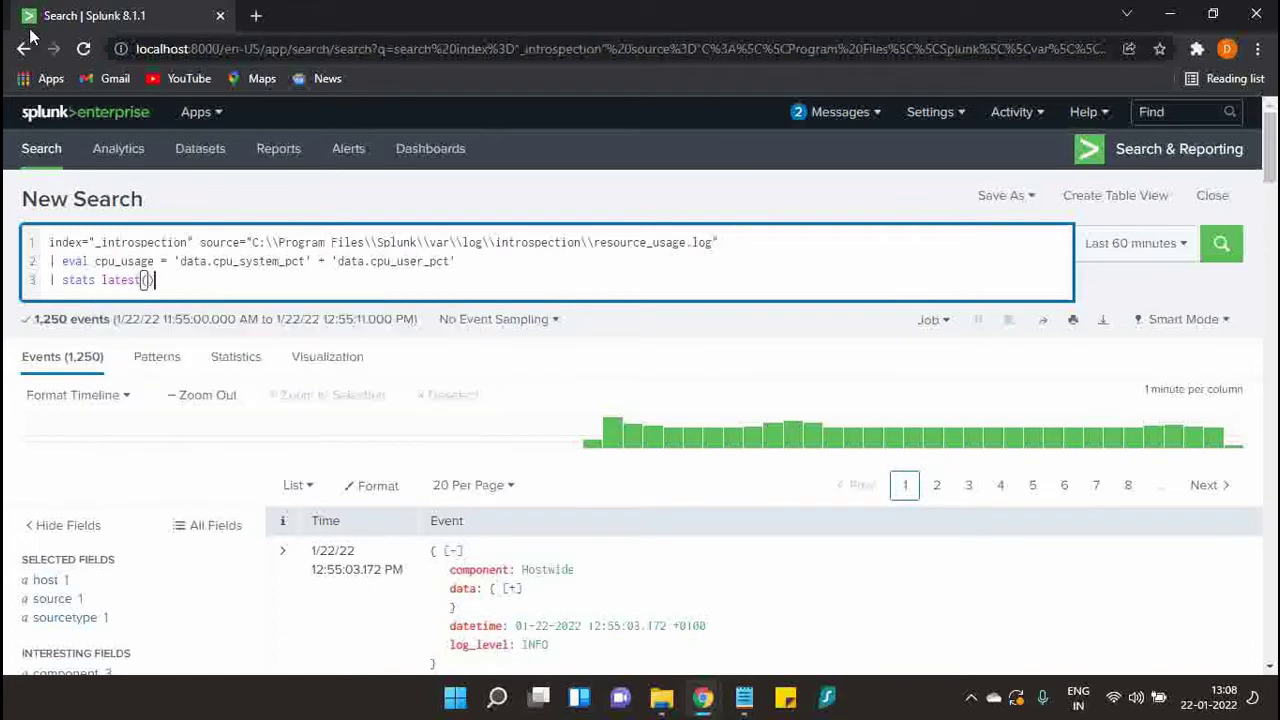
type("cpu_")
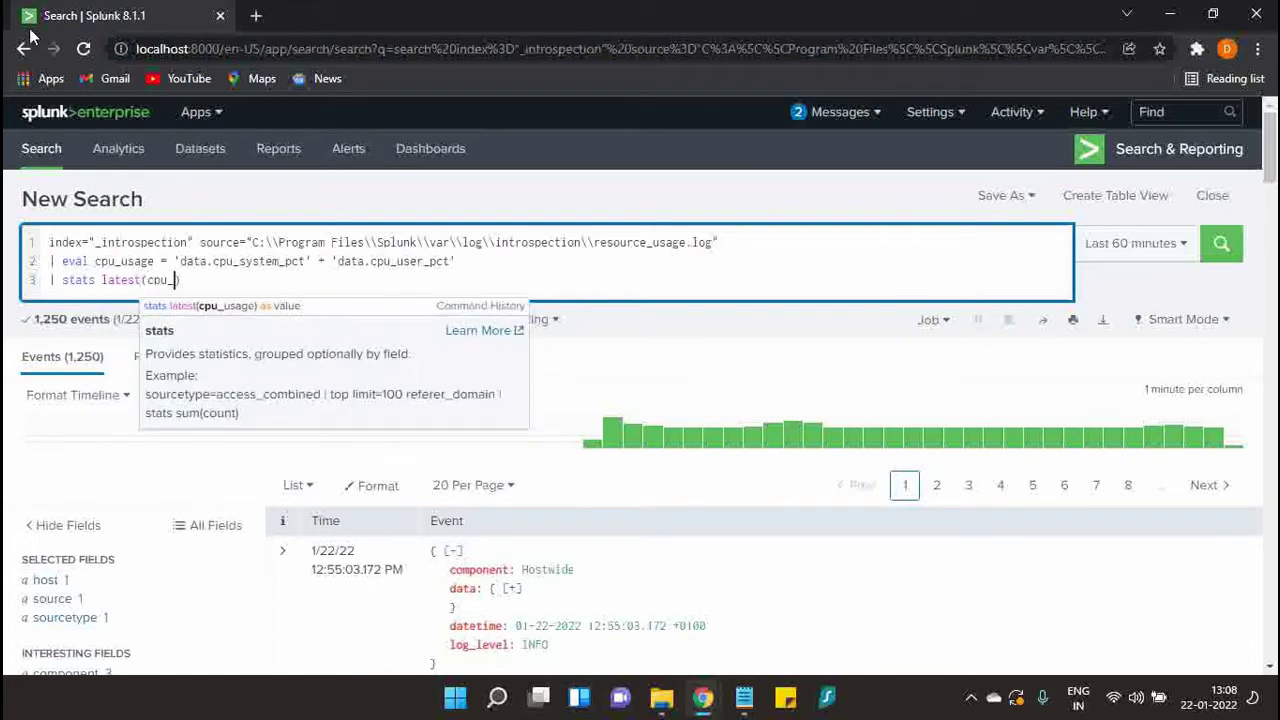
type("usage")
key("Return")
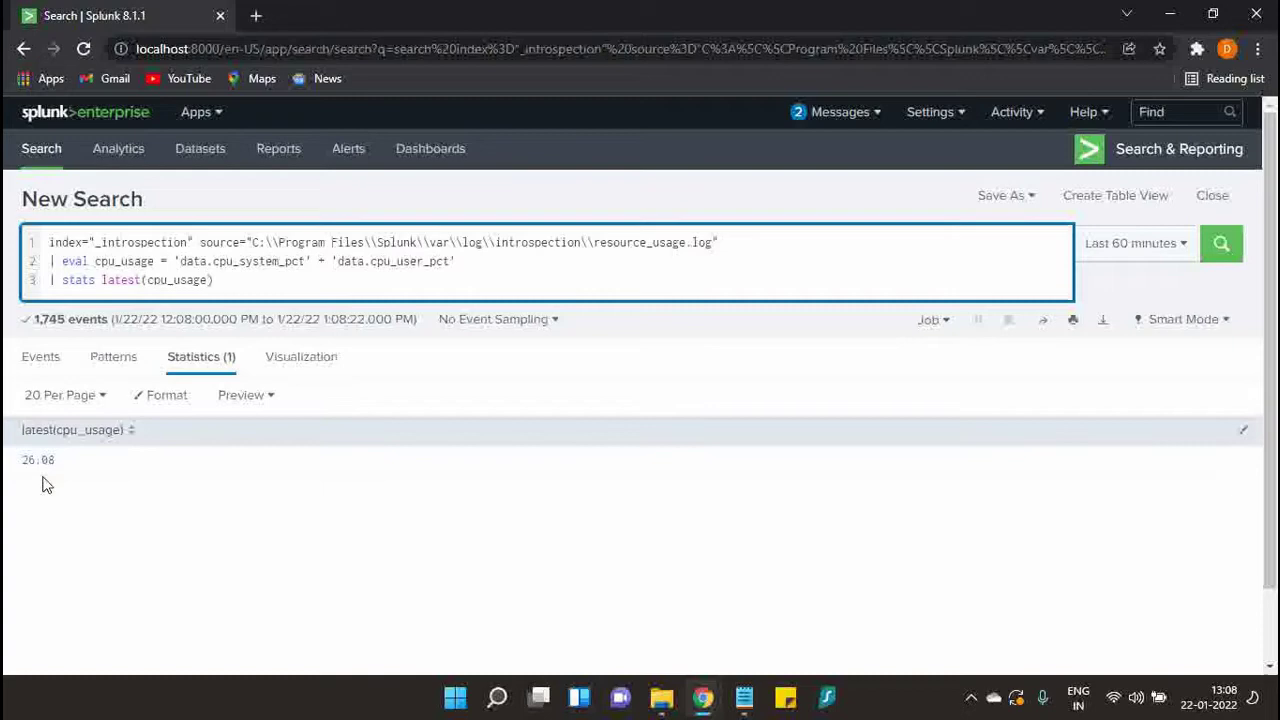
Show the result as a Single Value with colours turned on in block colour mode.
left_click(298, 357)
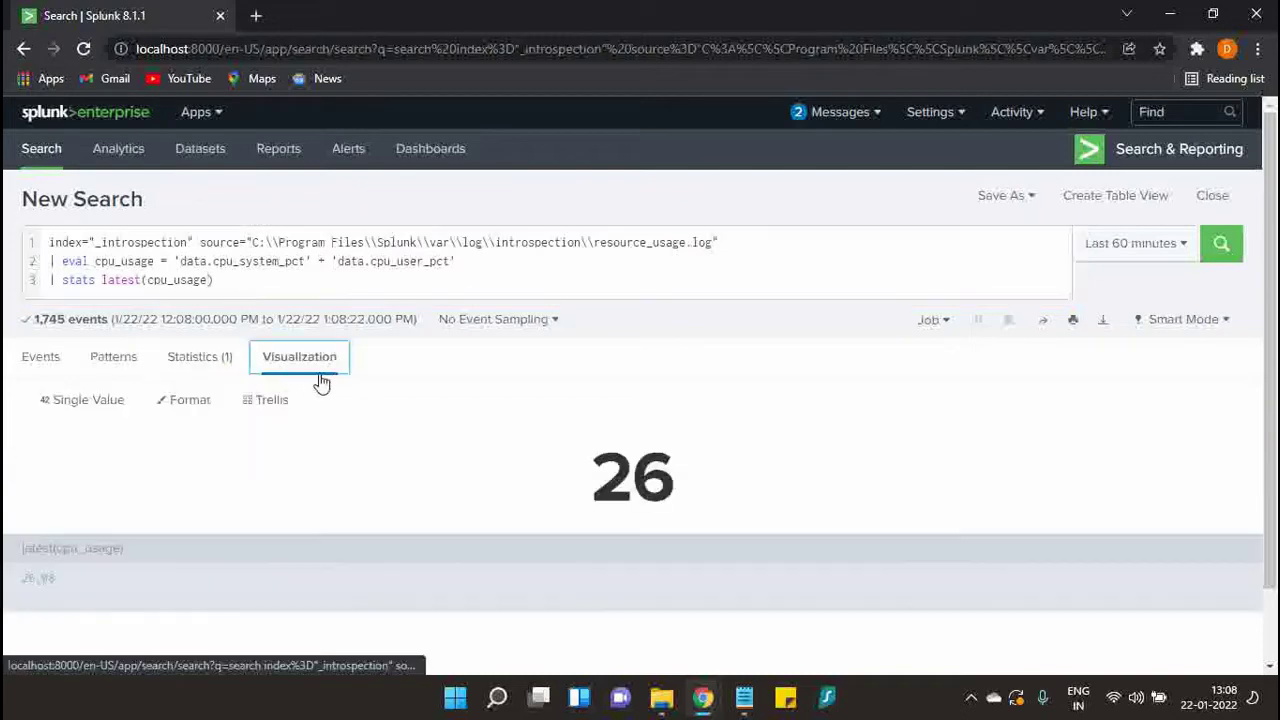
left_click(88, 400)
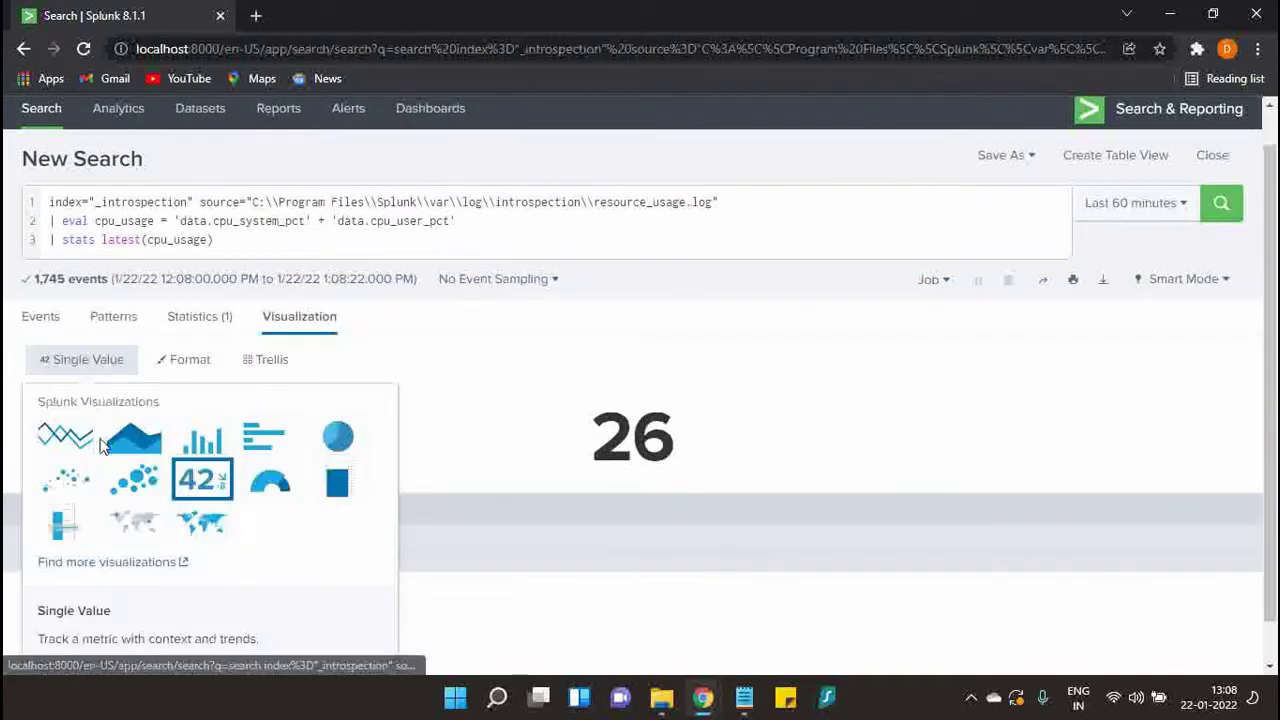
left_click(202, 479)
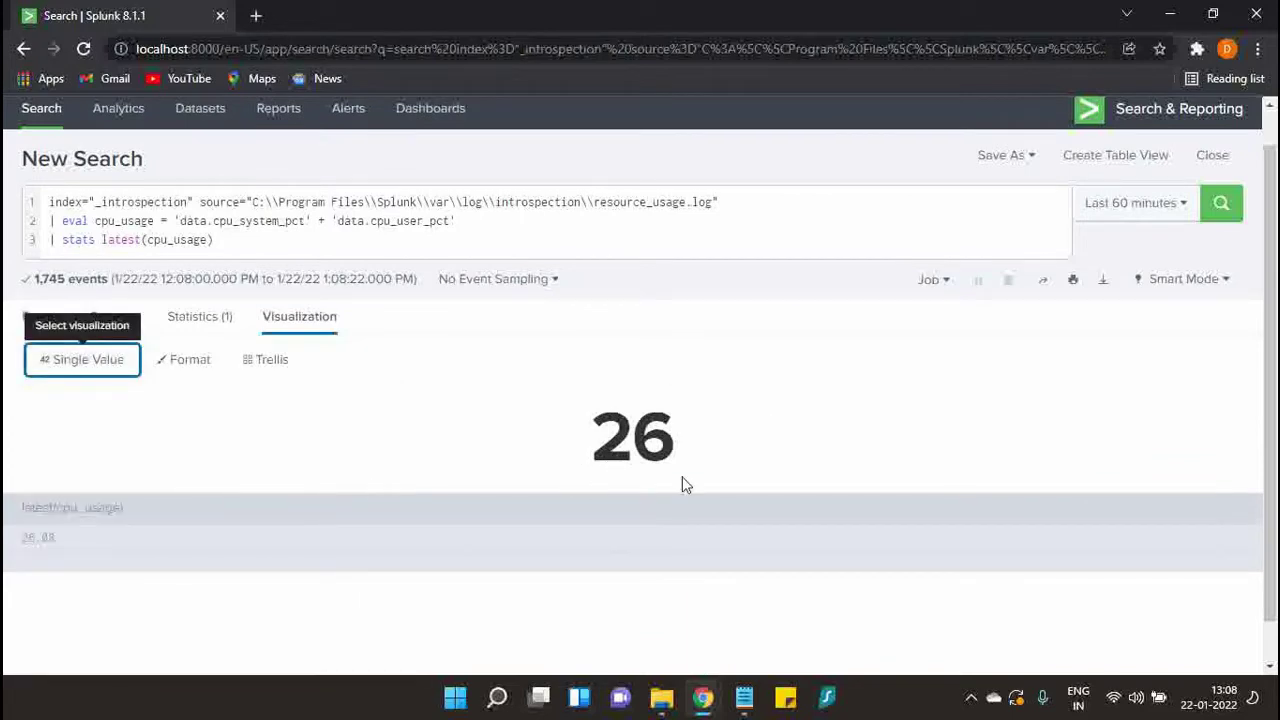
left_click(192, 369)
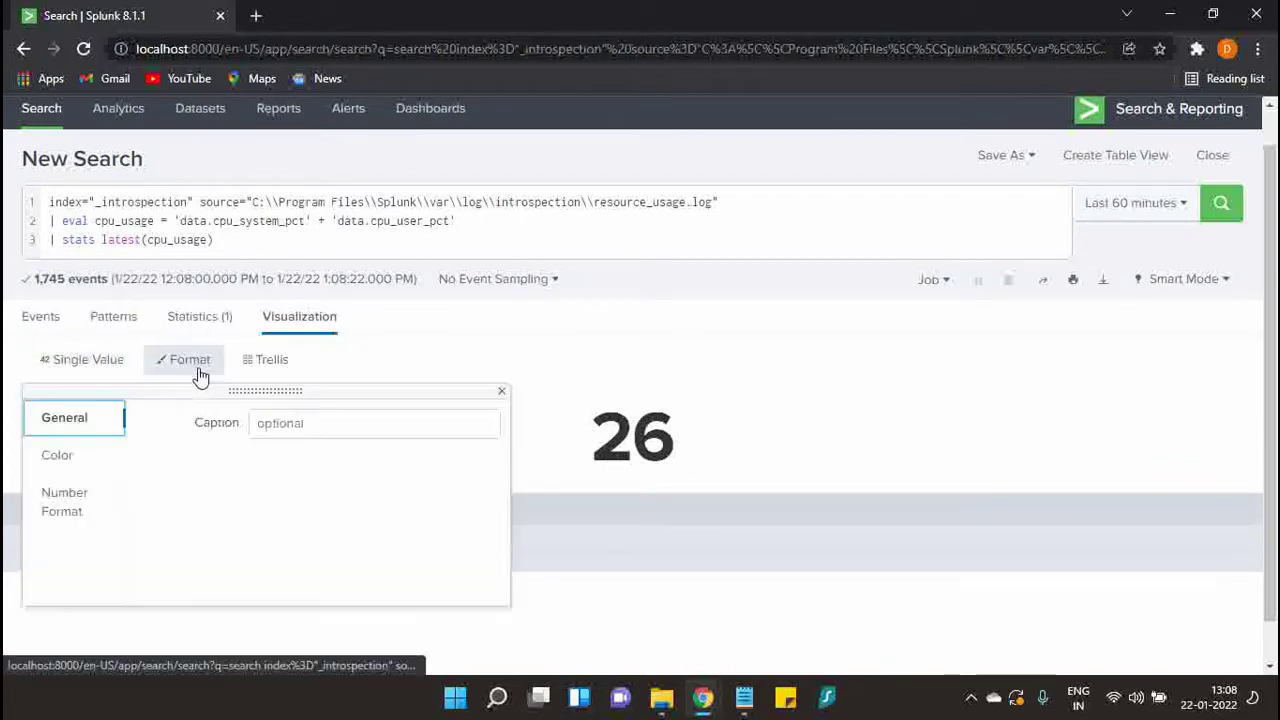
left_click(90, 462)
left_click(335, 432)
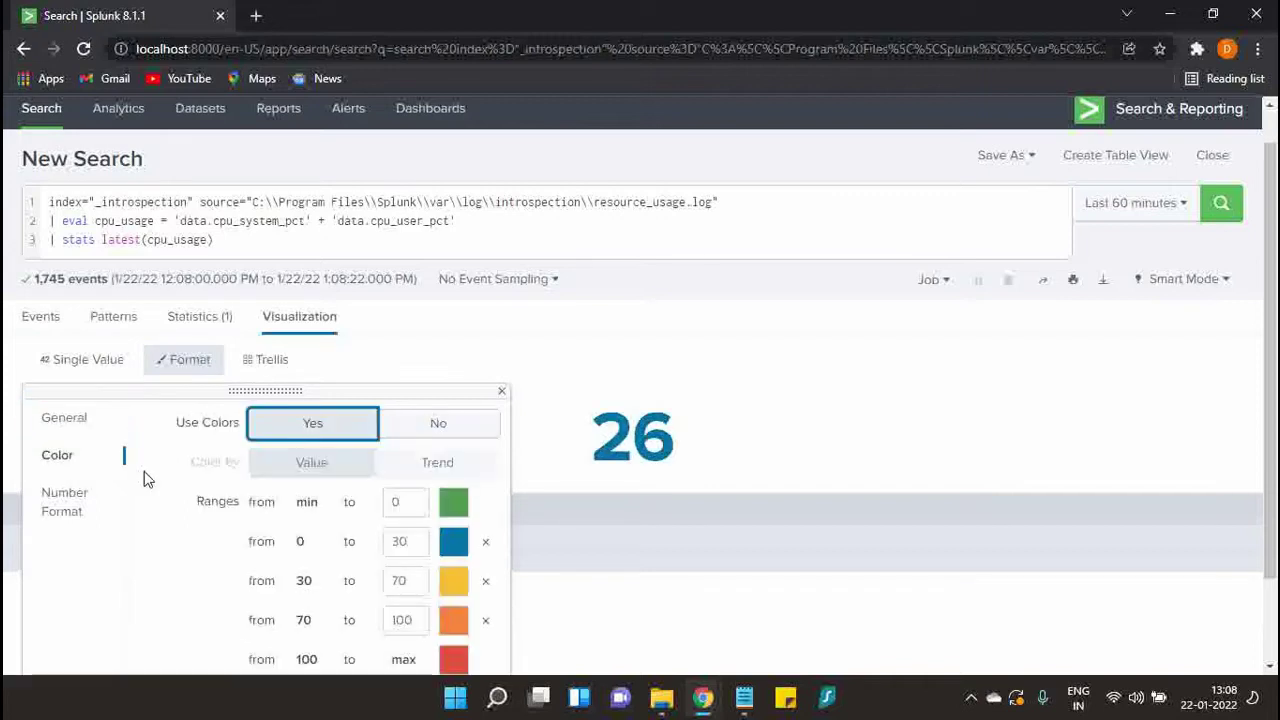
scroll(428, 568, "down", 2)
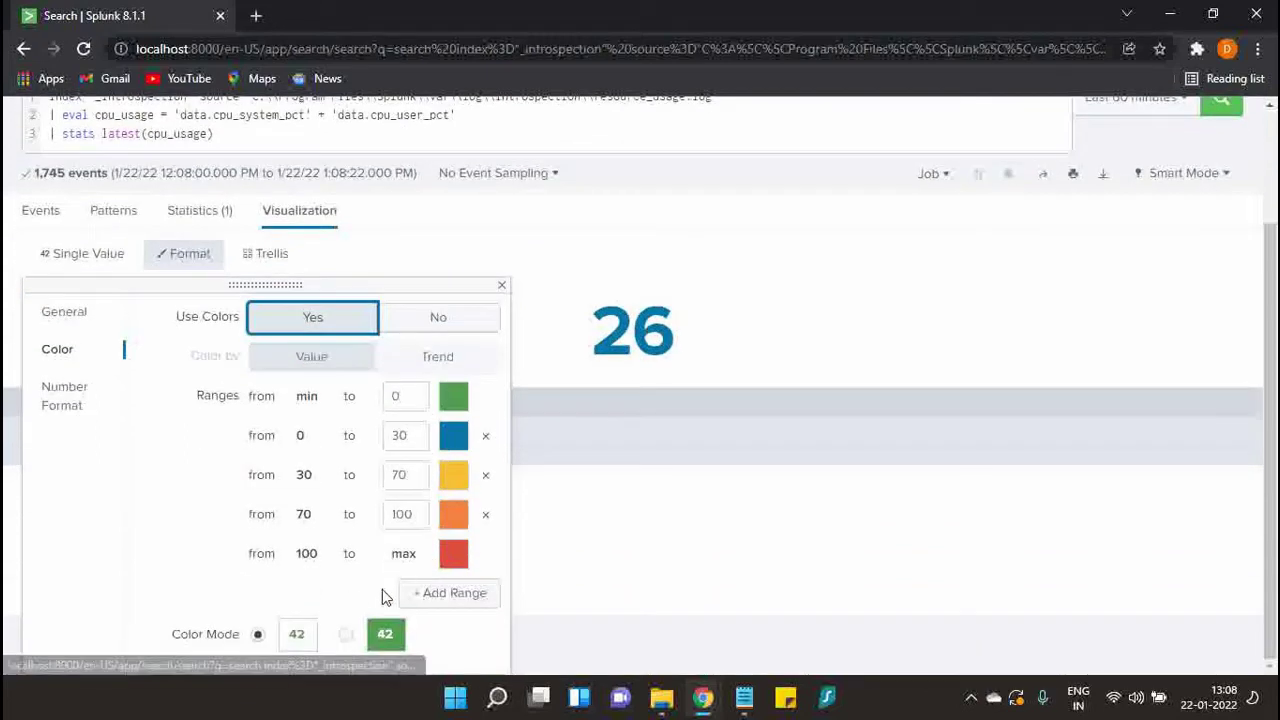
left_click(361, 634)
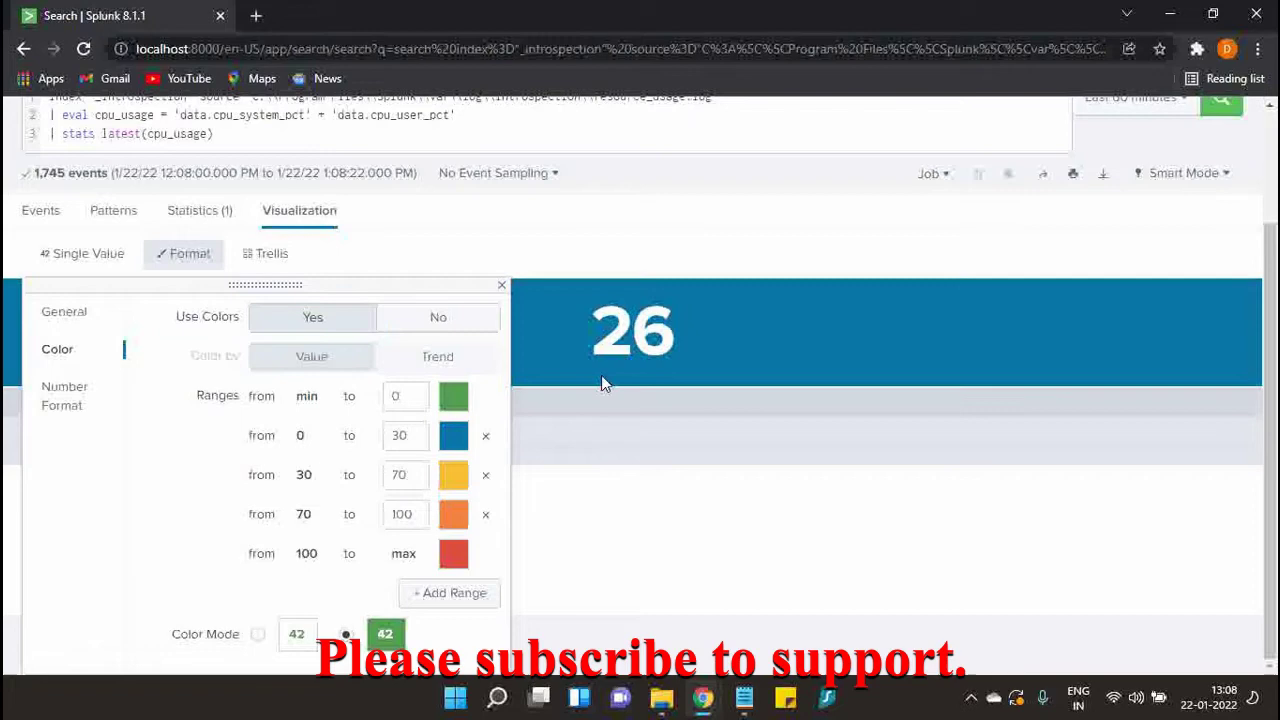
Delete the % caption from the Single Value's general formatting.
left_click(77, 400)
left_click(92, 377)
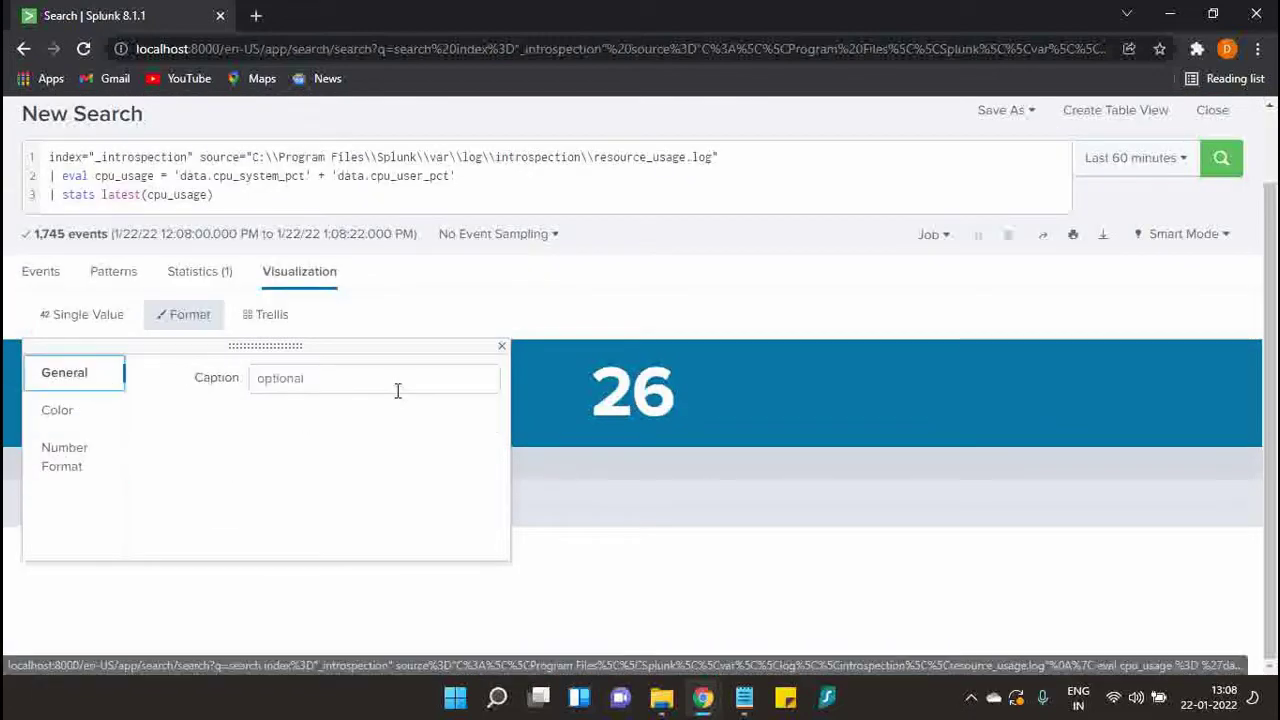
left_click(399, 382)
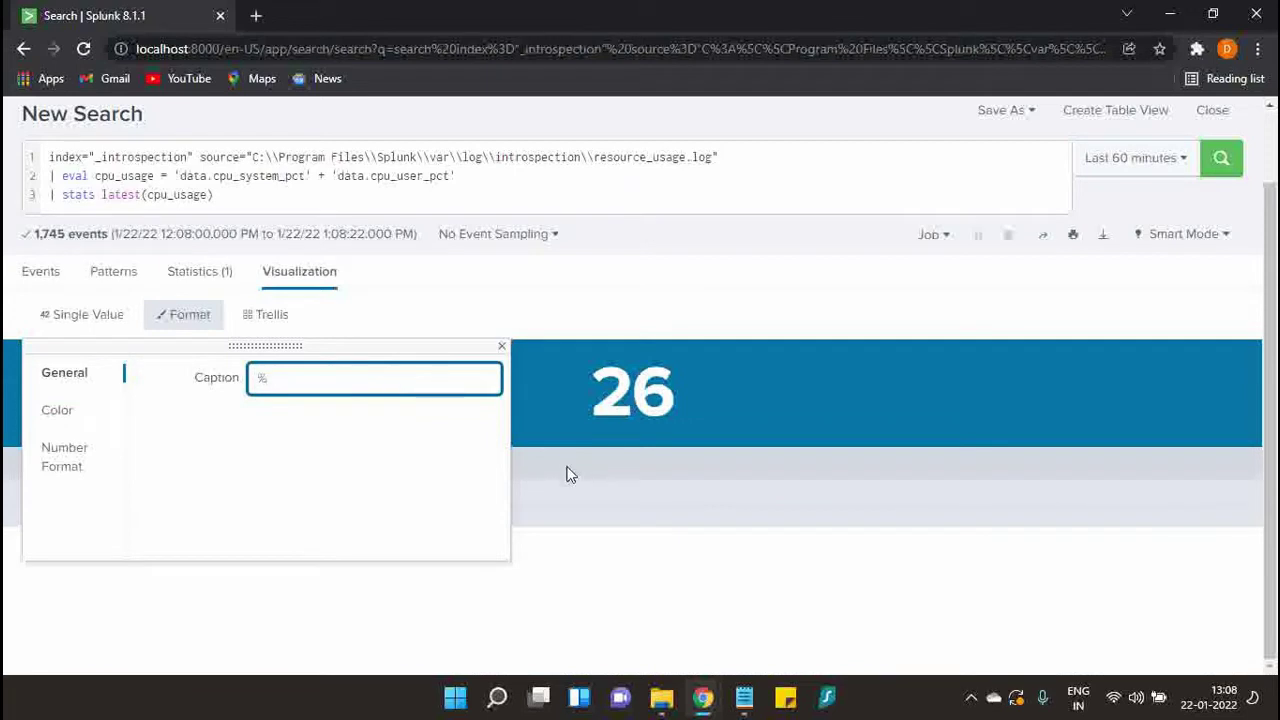
left_click(624, 527)
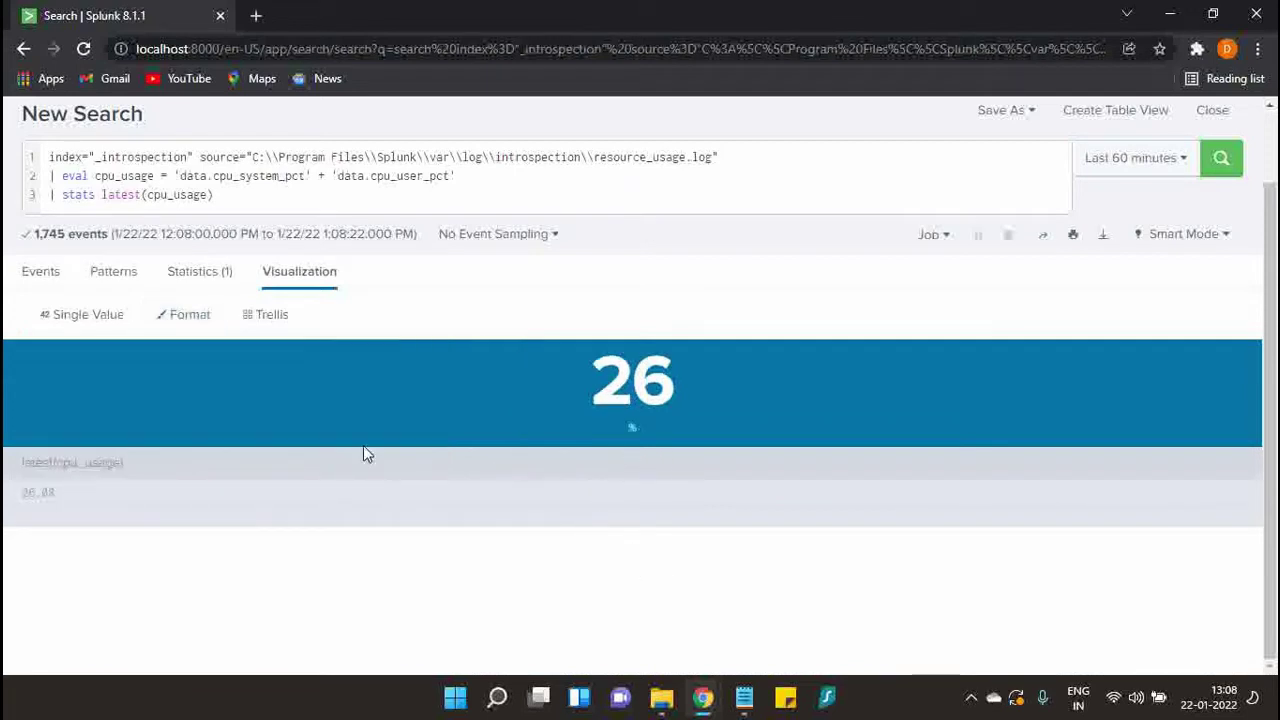
left_click(189, 314)
double_click(303, 382)
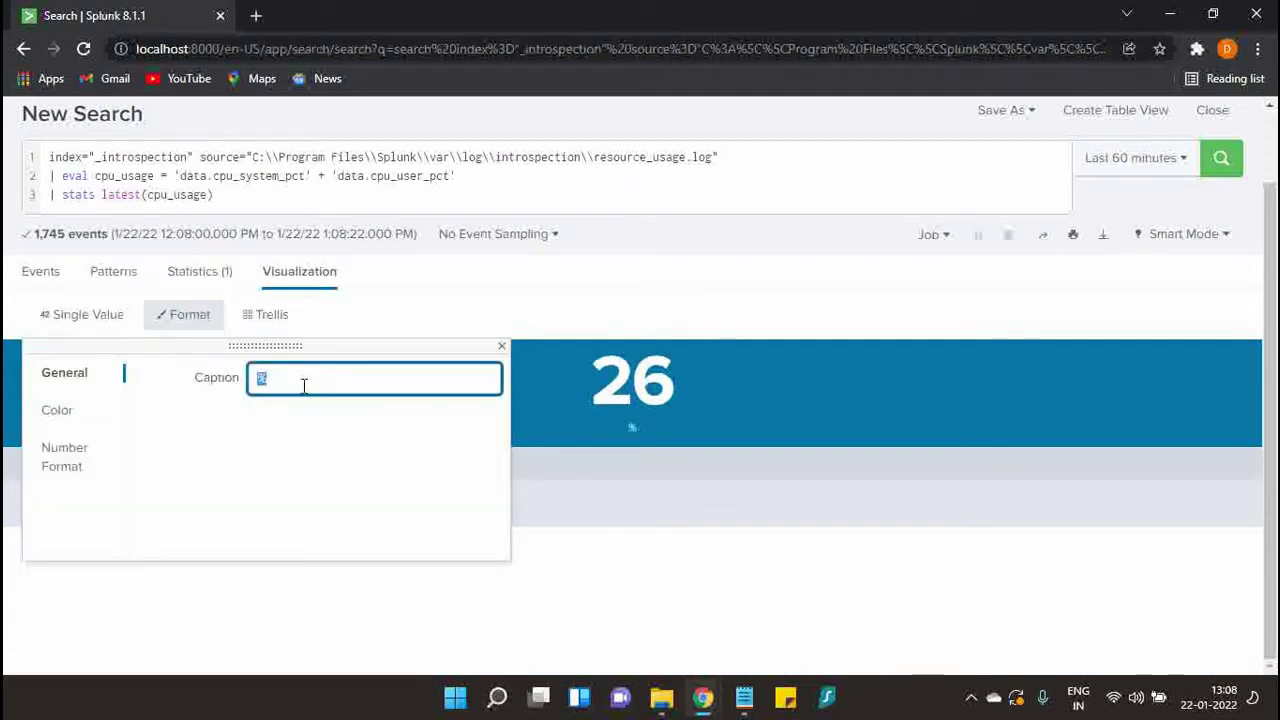
key("BackSpace")
left_click(636, 290)
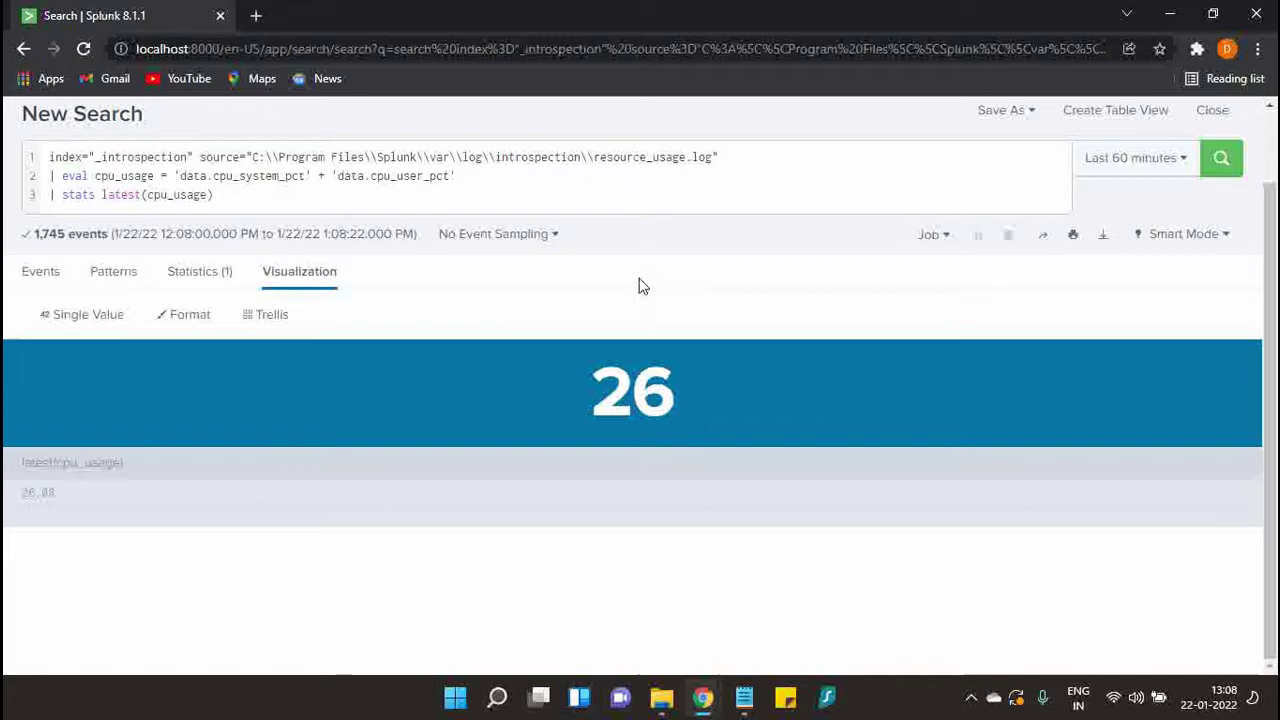
Google 'splunk number display viz' in a new browser tab.
left_click(256, 15)
type("splunk")
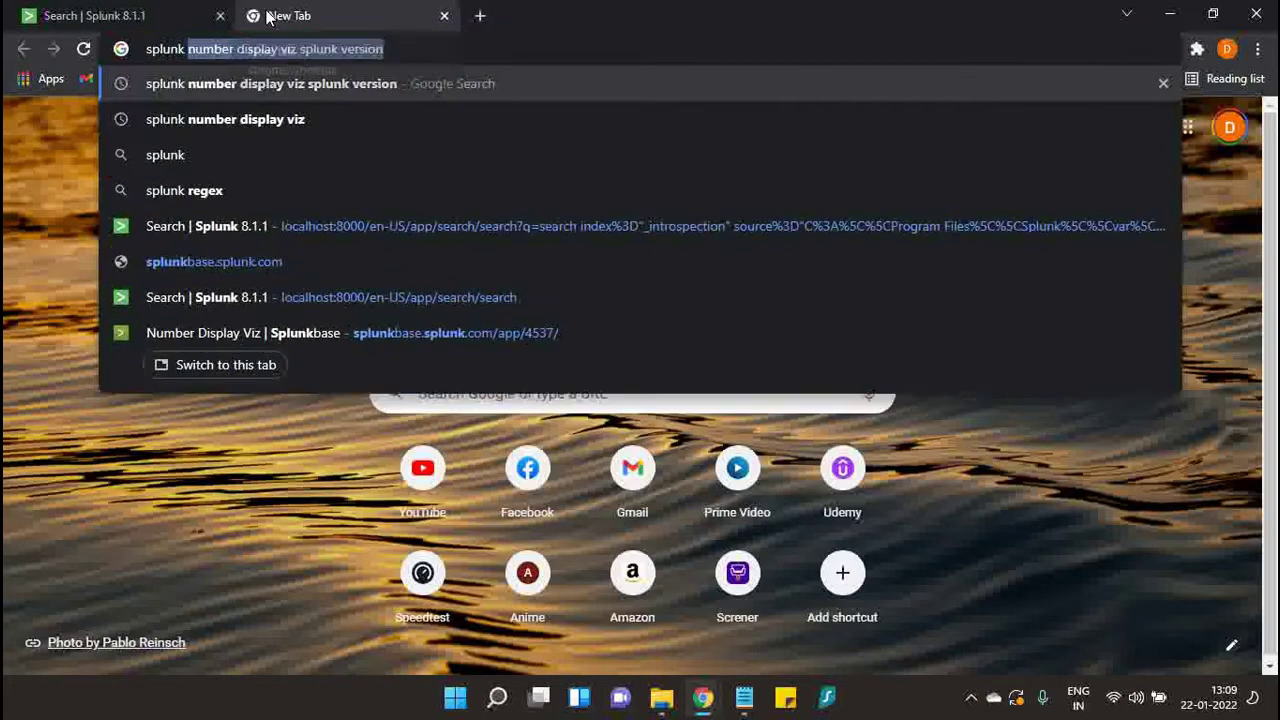
key("End")
key("BackSpace")
key("BackSpace")
key("BackSpace")
key("BackSpace")
key("BackSpace")
key("BackSpace")
key("BackSpace")
key("BackSpace")
key("BackSpace")
key("BackSpace")
key("BackSpace")
key("BackSpace")
key("BackSpace")
key("BackSpace")
key("BackSpace")
key("BackSpace")
key("BackSpace")
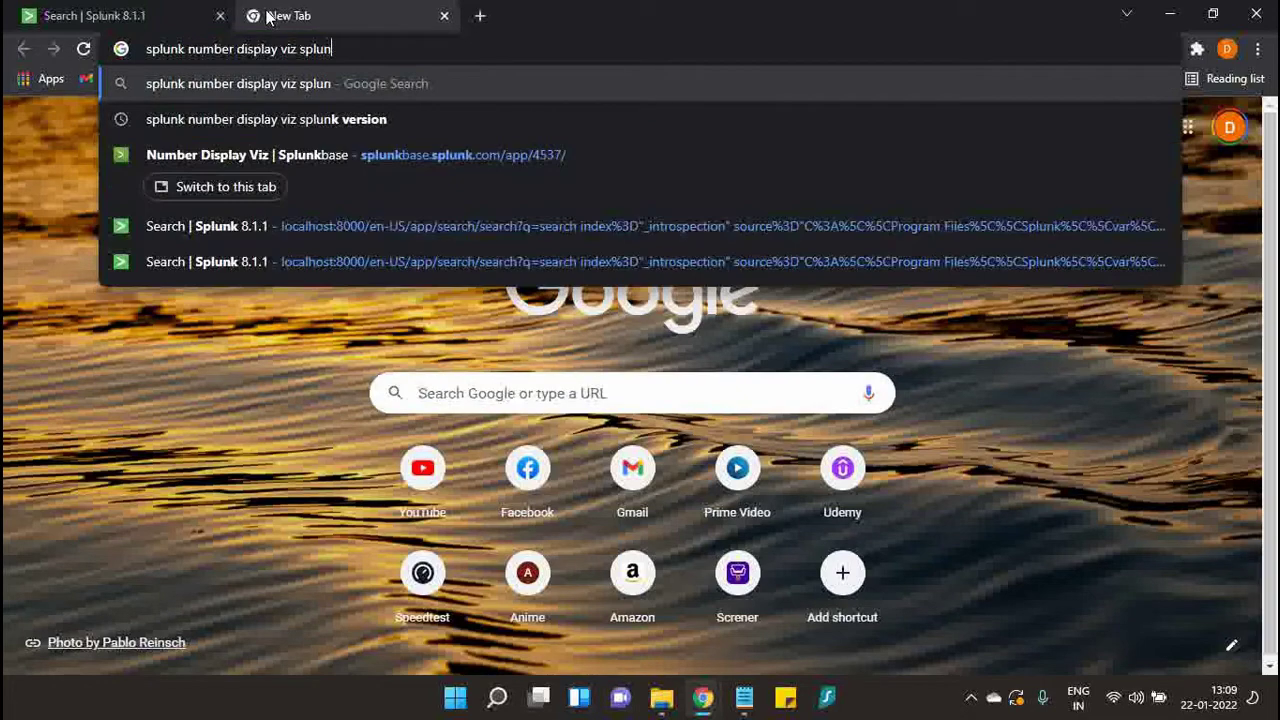
type("iz")
key("Return")
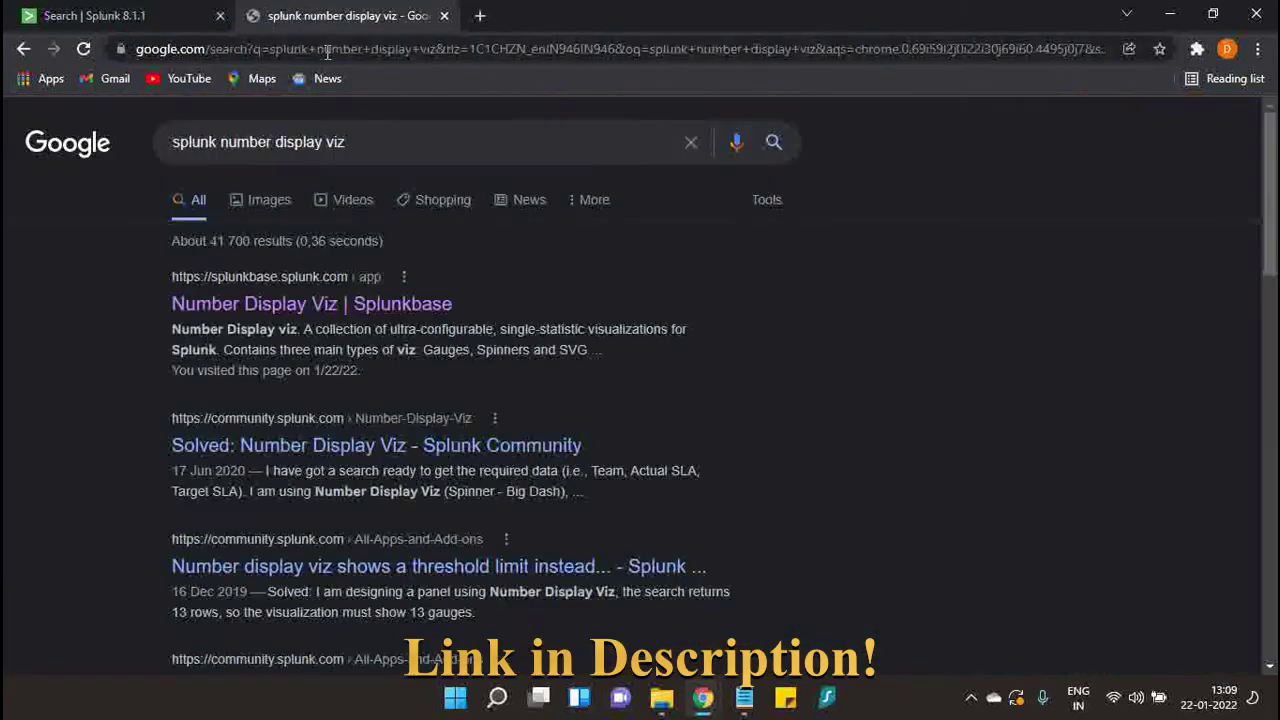
Open the Number Display Viz Splunkbase page, then return to the Splunk search tab.
left_click(260, 312)
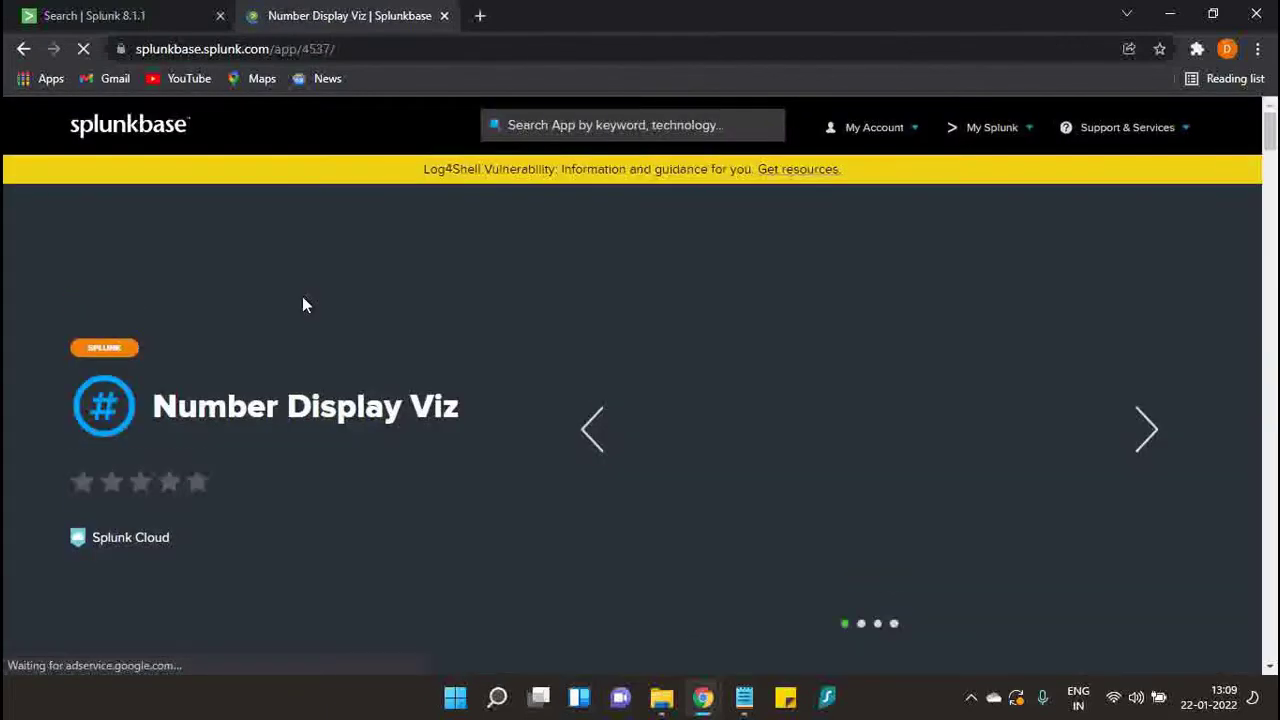
scroll(305, 303, "down", 5)
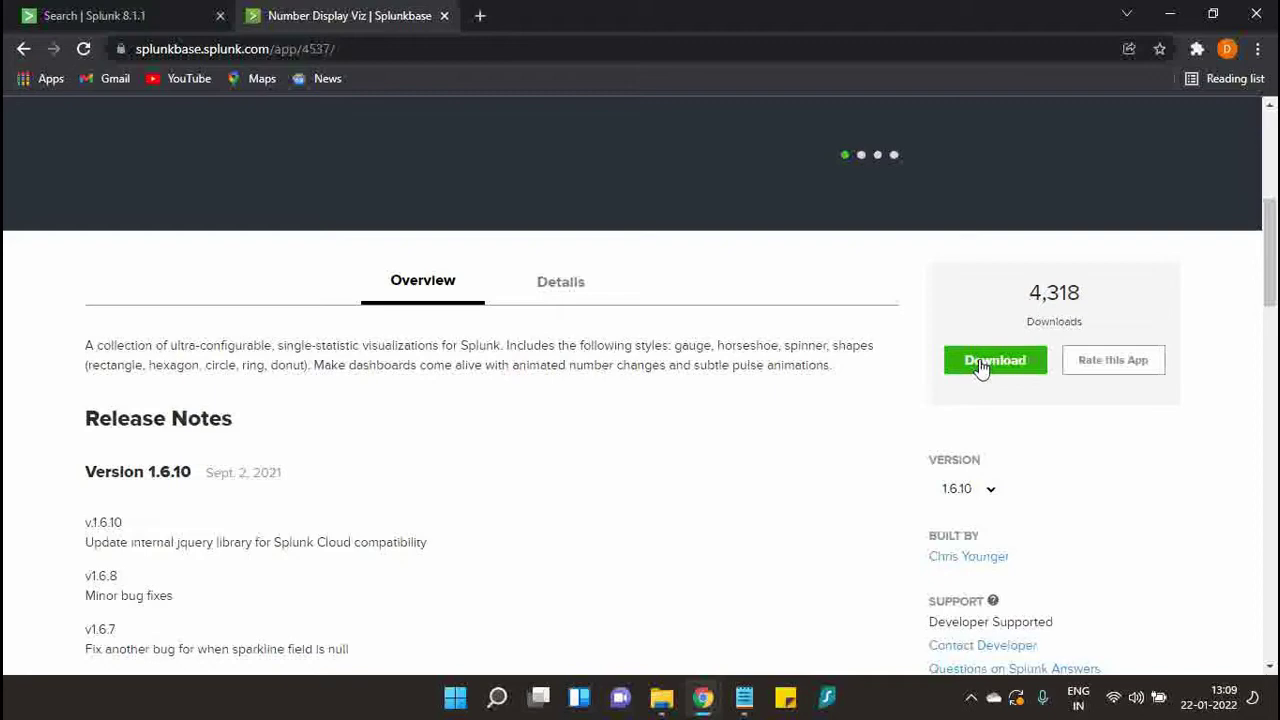
scroll(314, 428, "up", 5)
left_click(192, 12)
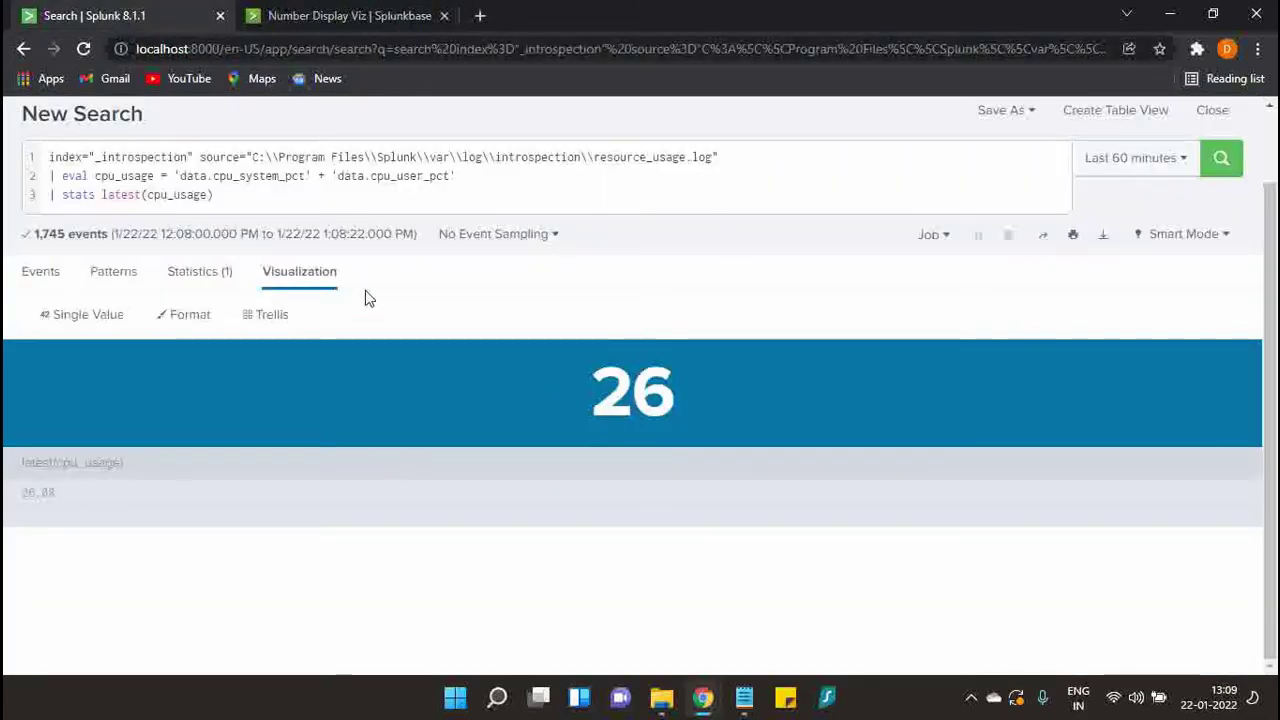
Open Splunk's app management page in a new tab.
scroll(367, 298, "up", 1)
left_click(930, 112)
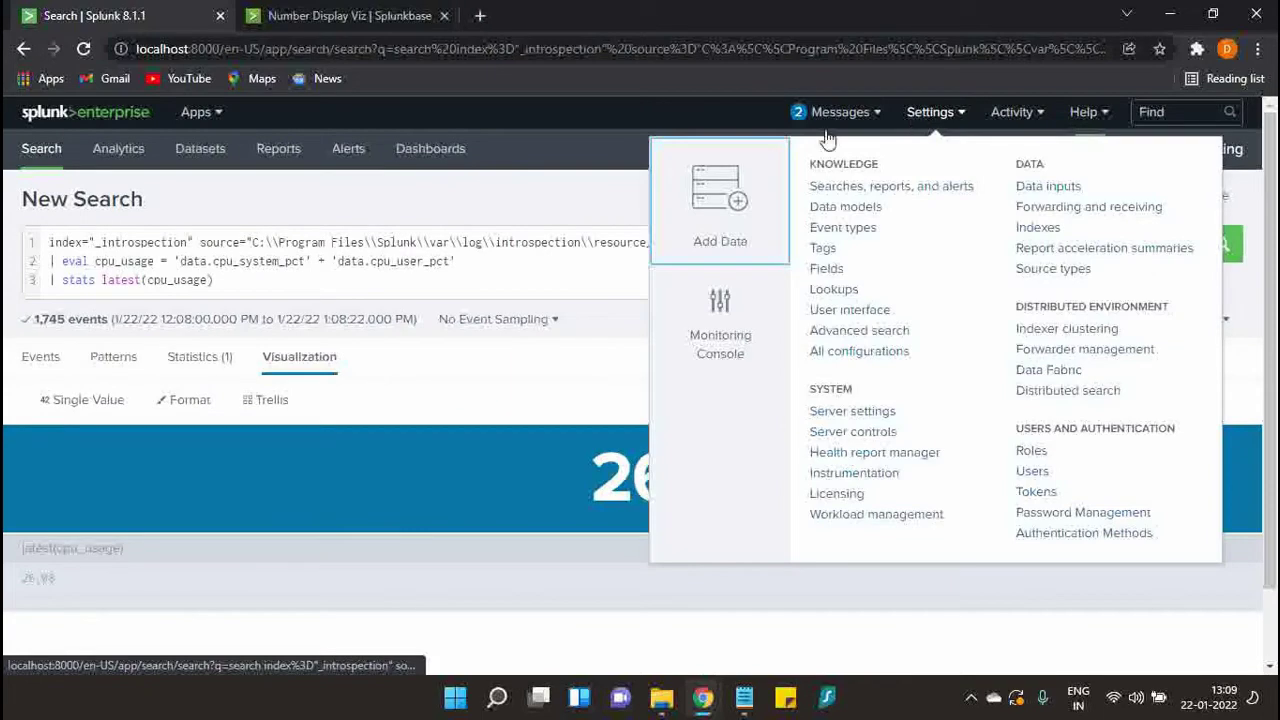
left_click(205, 112)
middle_click(223, 243)
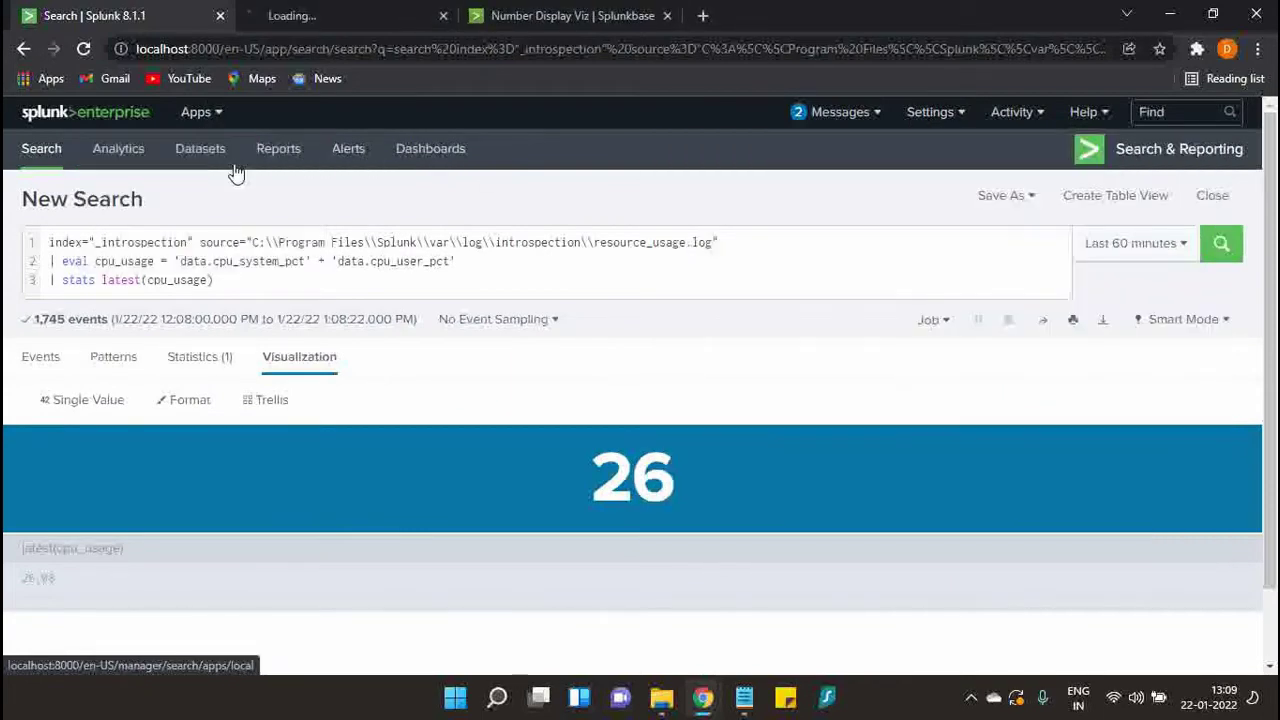
left_click(285, 15)
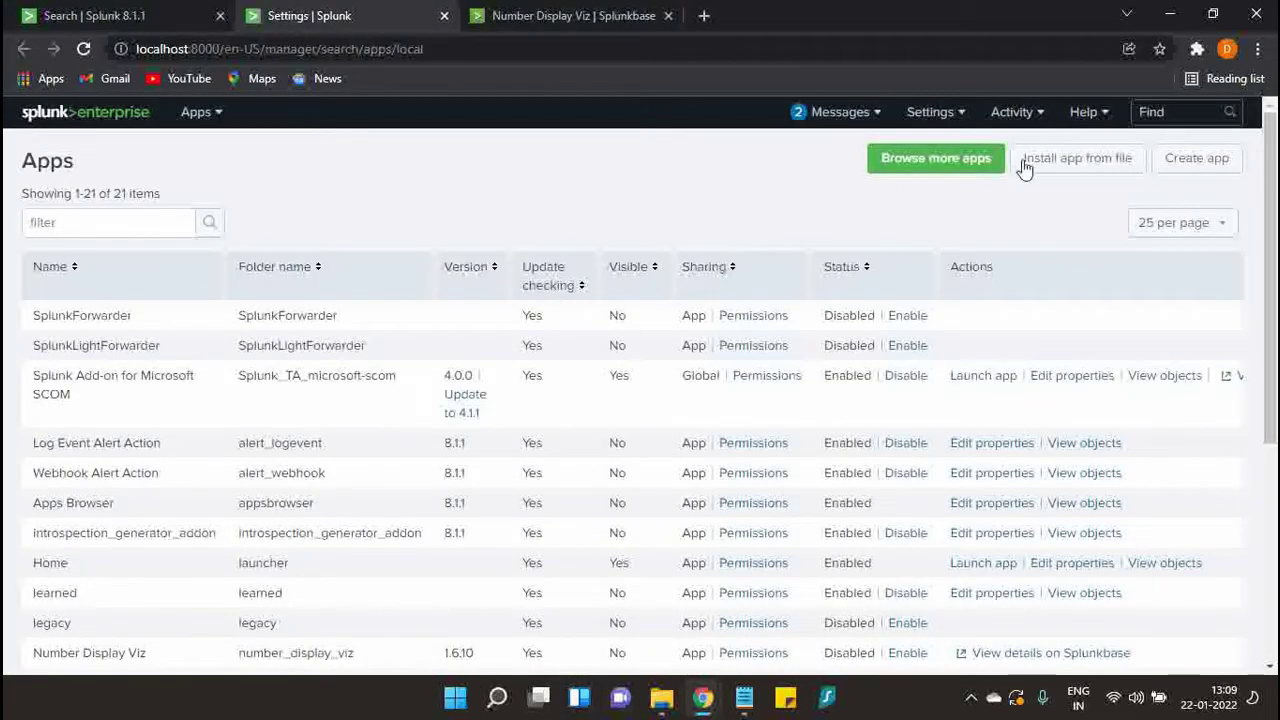
Filter apps to 'number display', enable Number Display Viz, and return to the search.
left_click(146, 223)
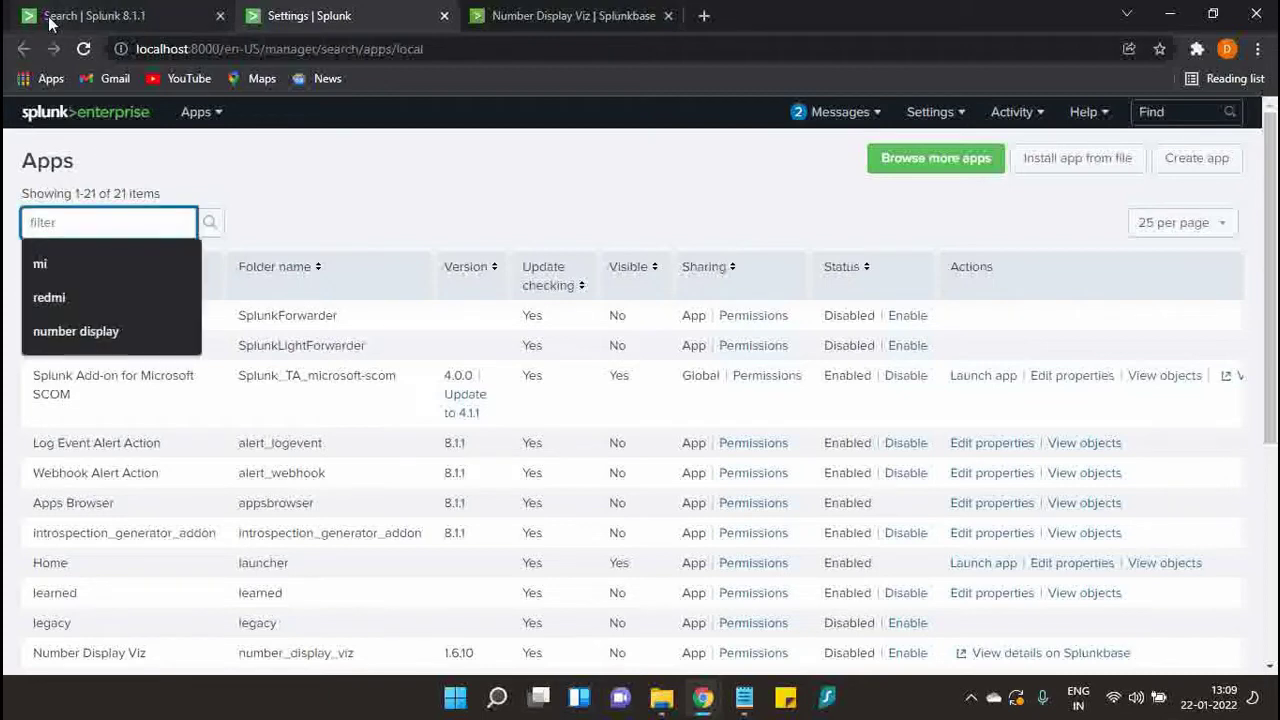
left_click(111, 332)
left_click(209, 222)
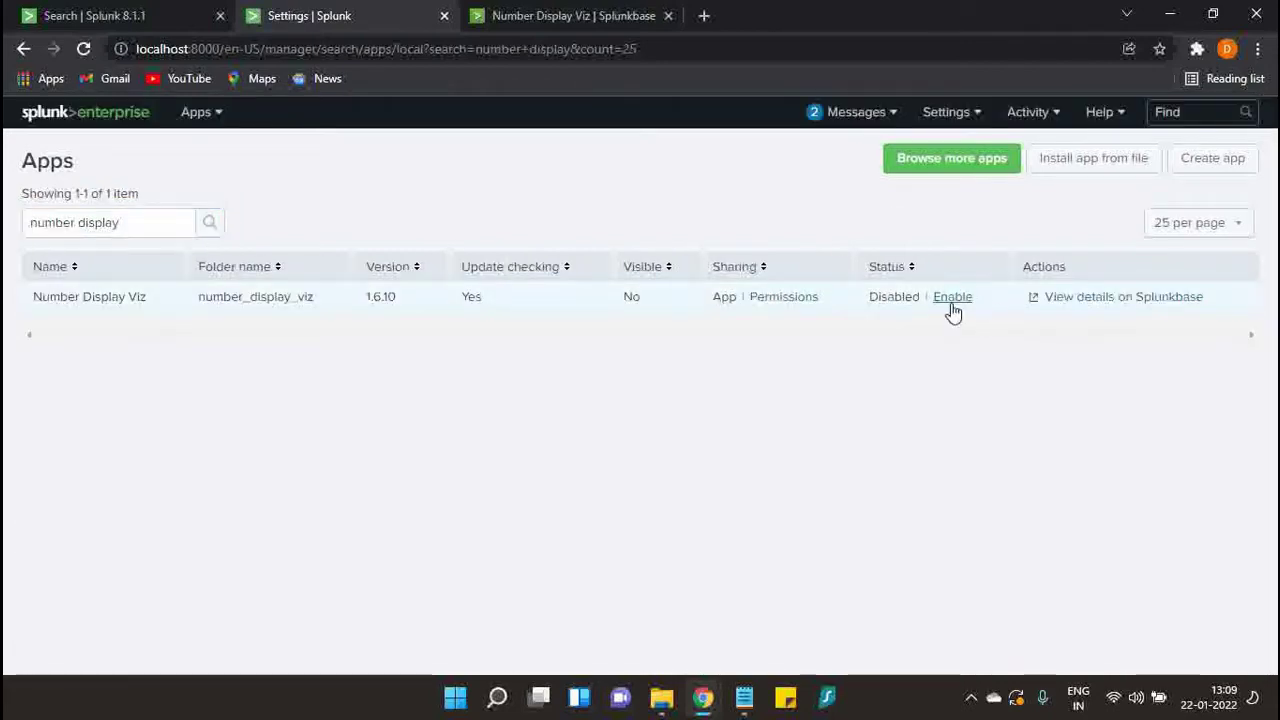
left_click(952, 306)
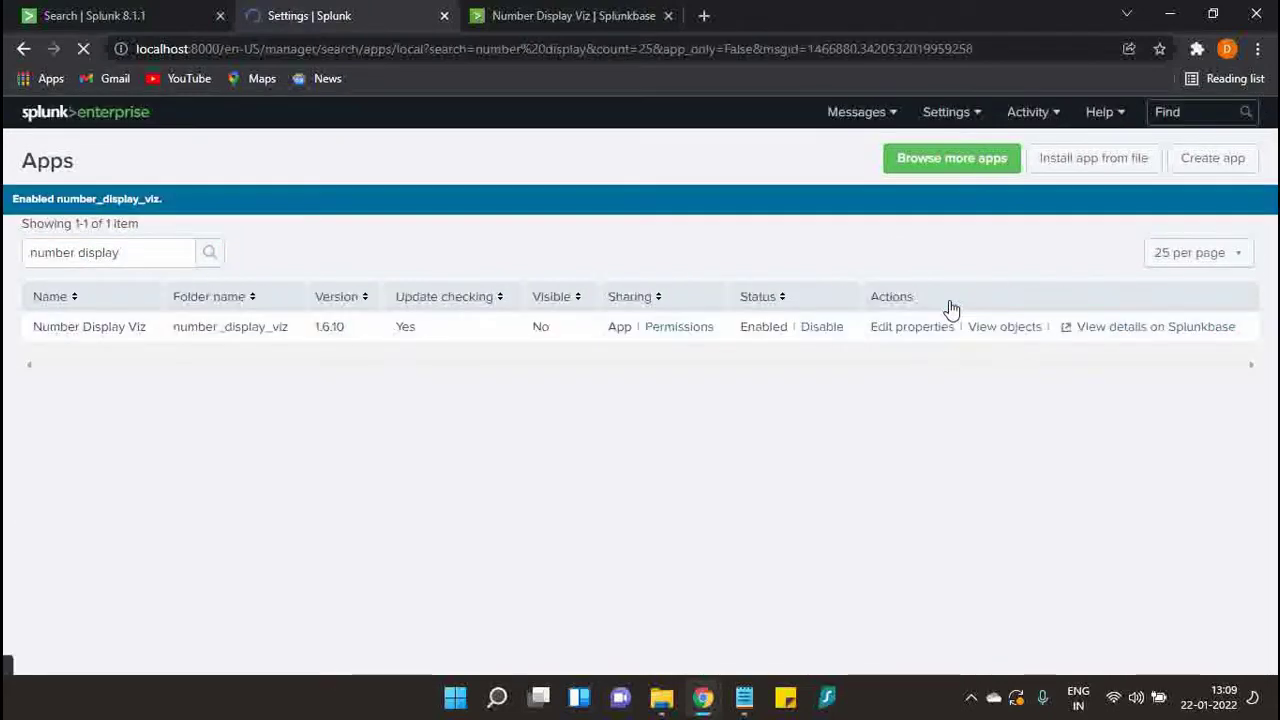
left_click(160, 14)
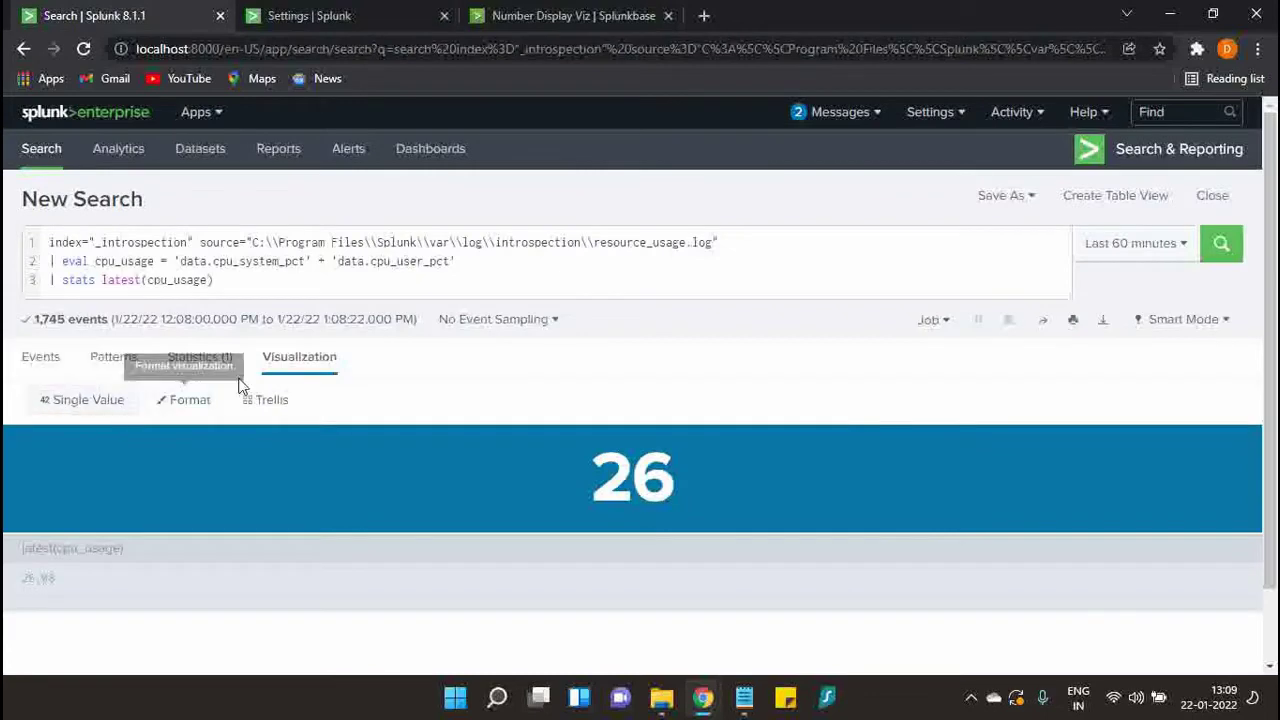
Re-run the search and switch the visualization to Number display, now reading 42.
left_click(63, 410)
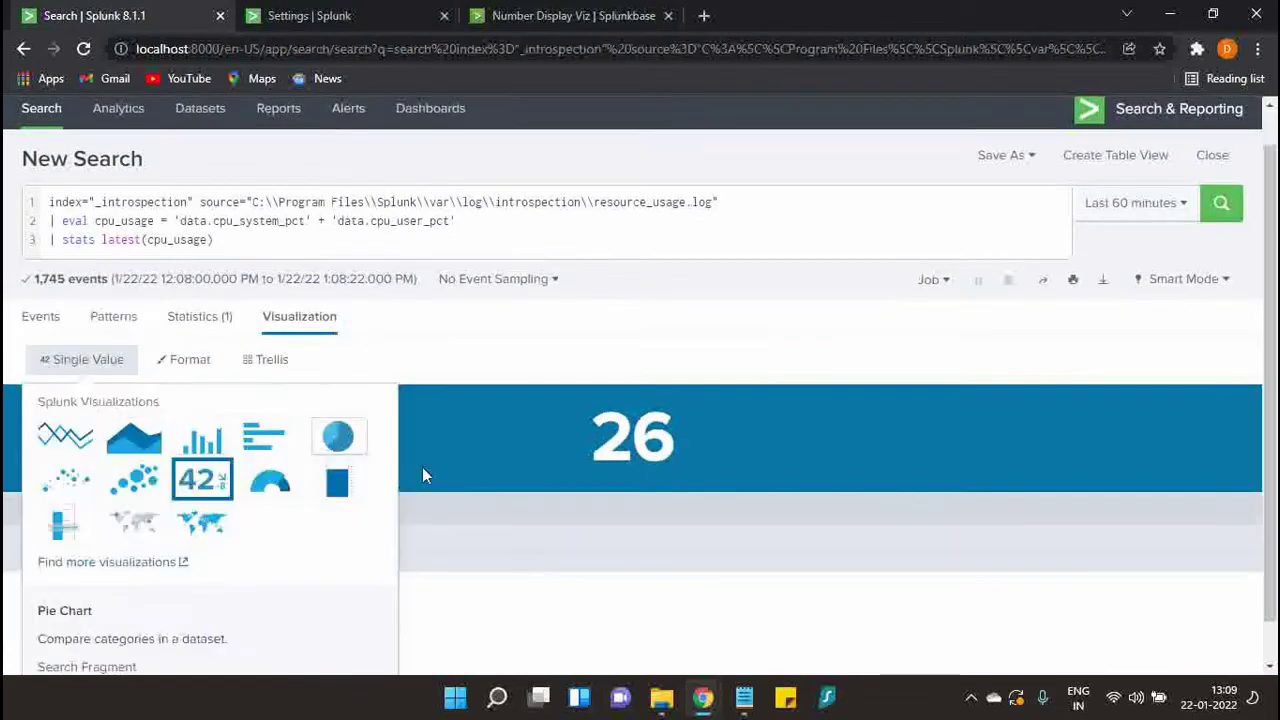
left_click(600, 600)
left_click(1221, 203)
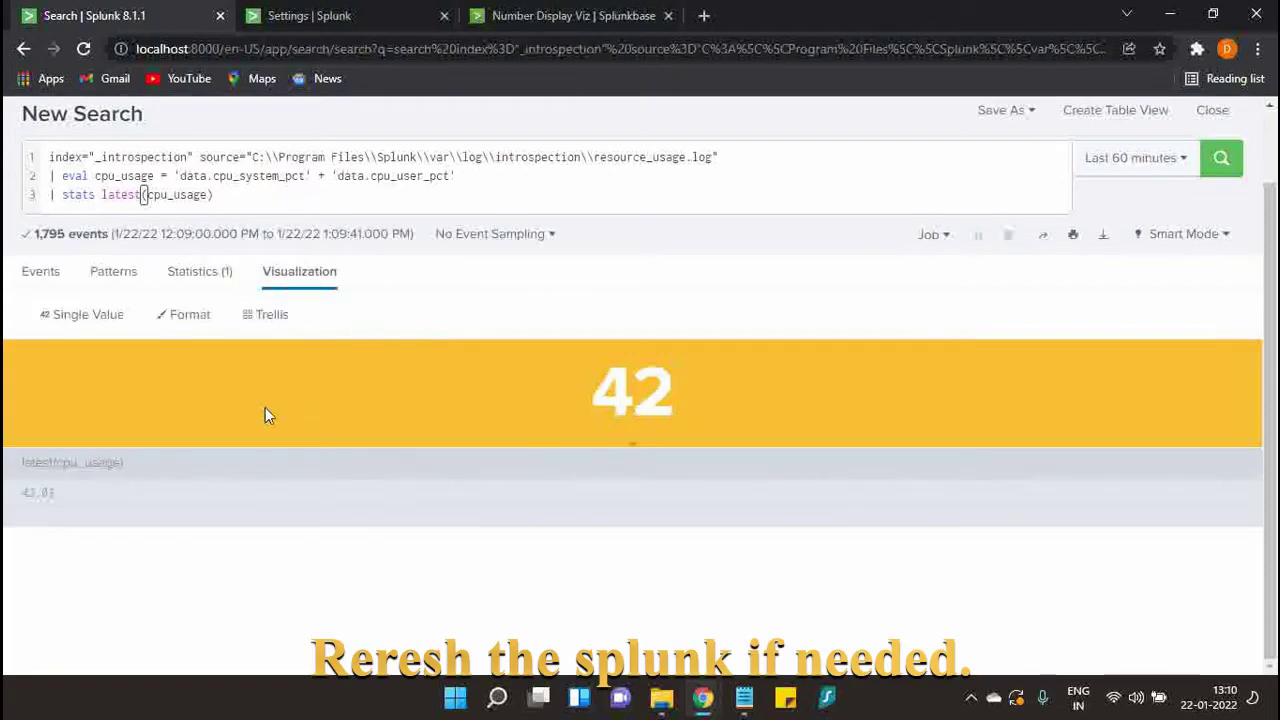
left_click(86, 314)
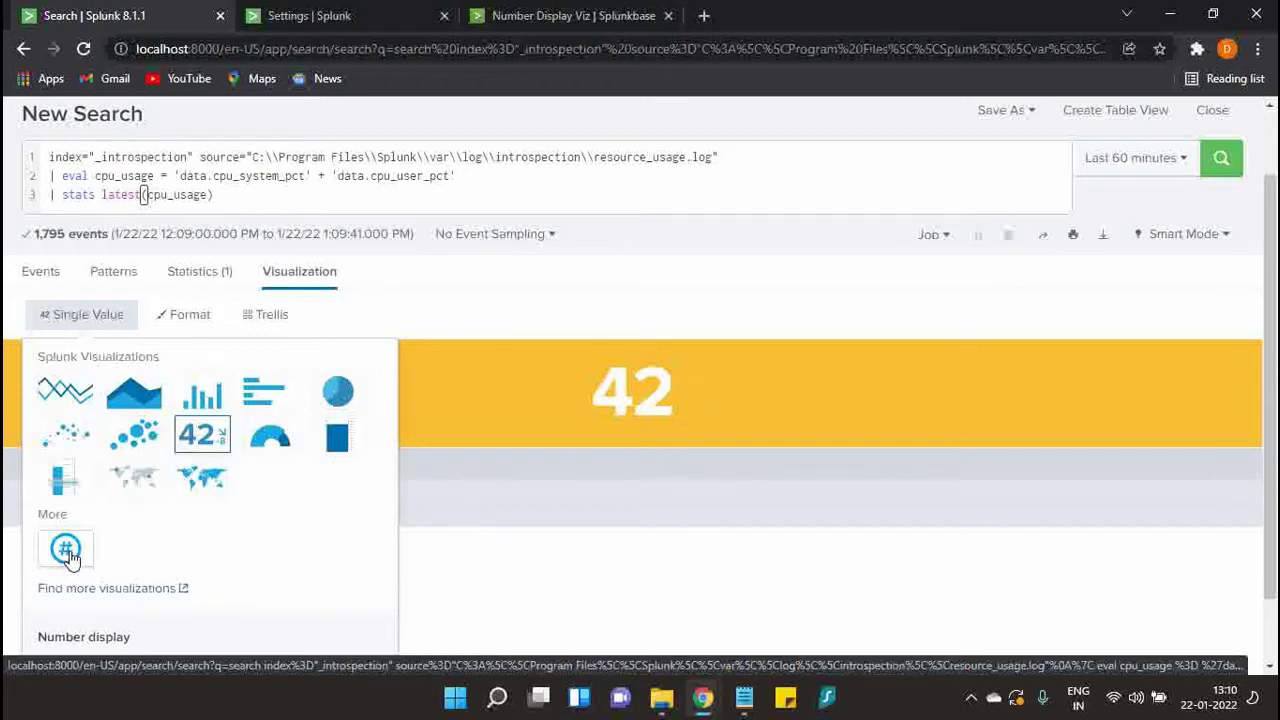
left_click(66, 550)
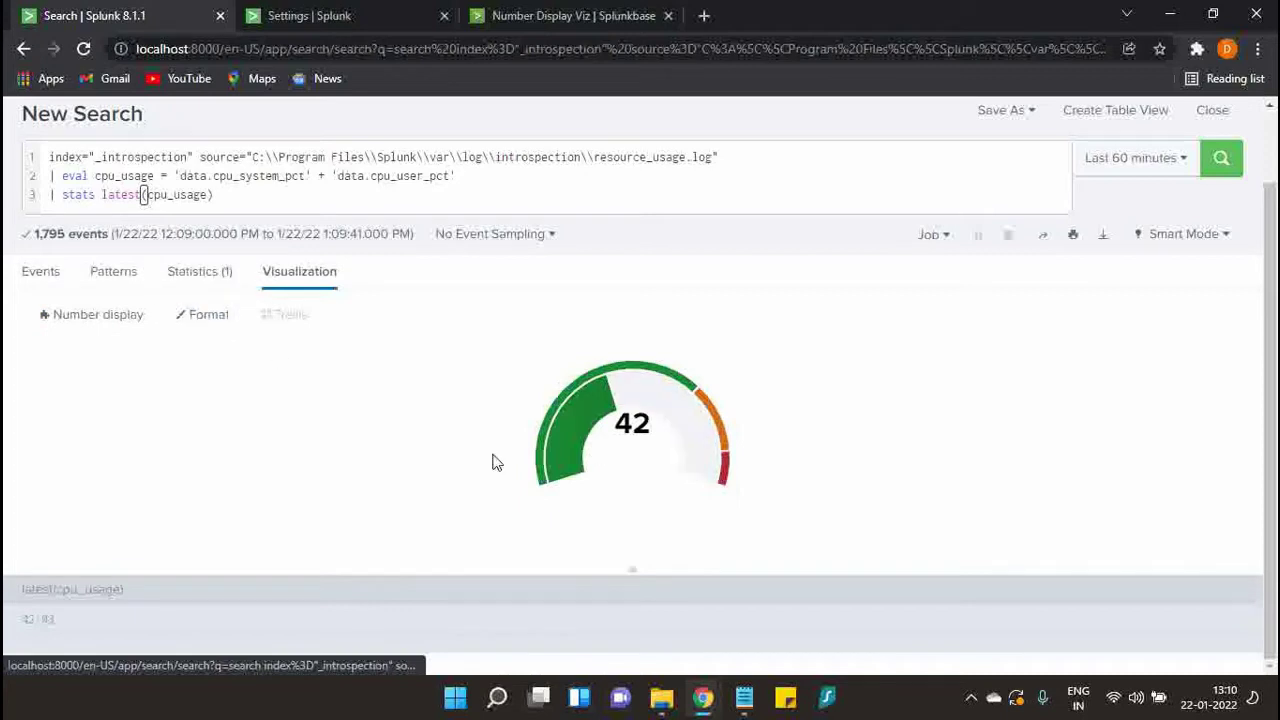
Try the half gauge, three-quarter gauge and alternate spinner display styles.
left_click(254, 315)
left_click(400, 385)
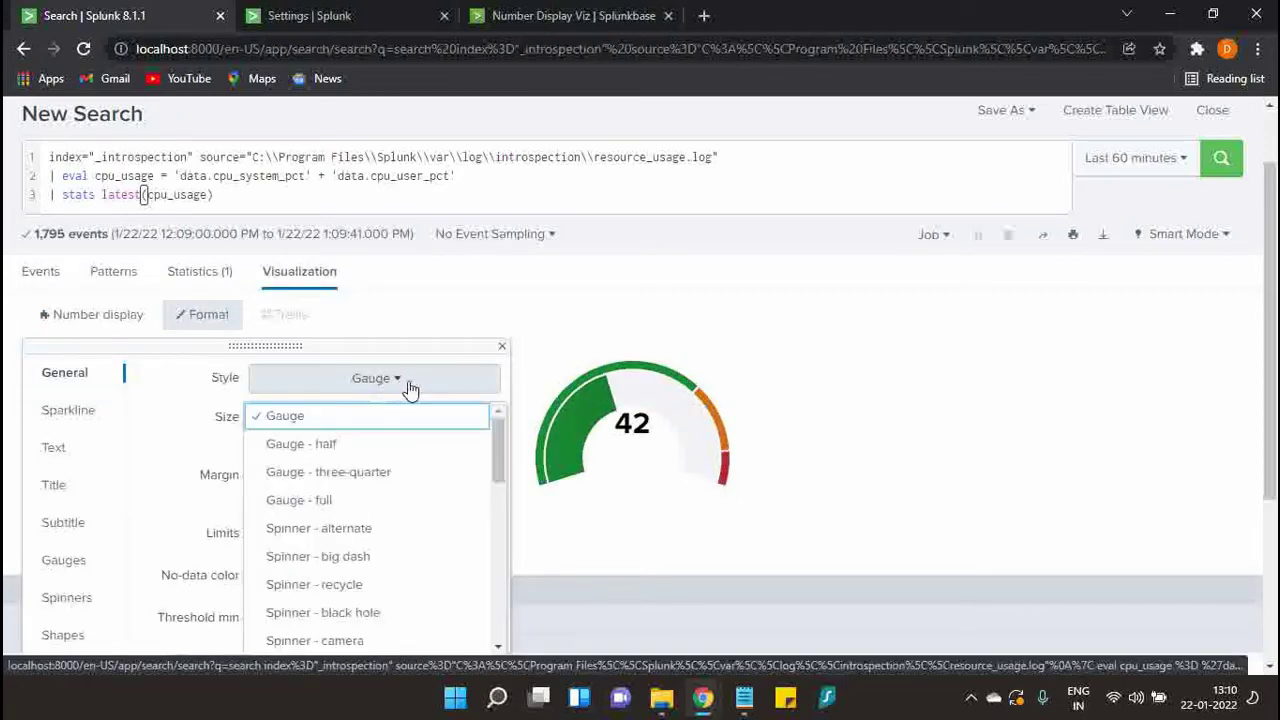
scroll(749, 363, "down", 1)
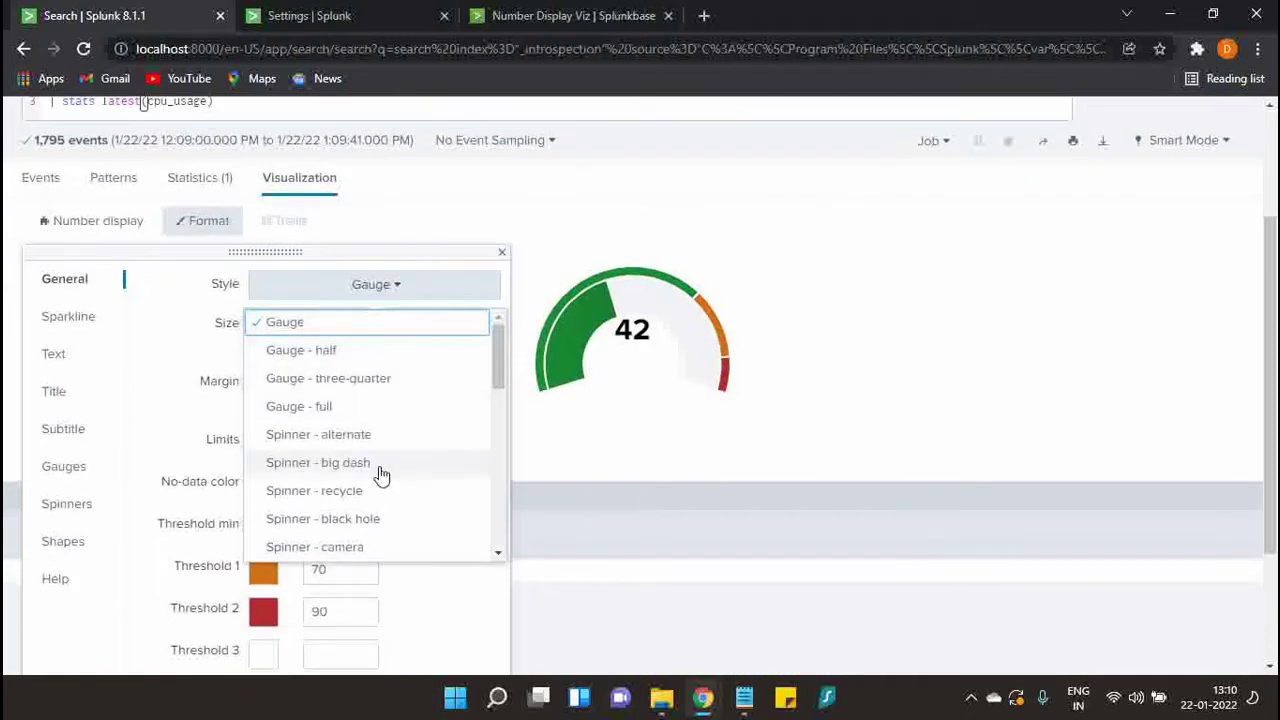
left_click(394, 350)
left_click(386, 290)
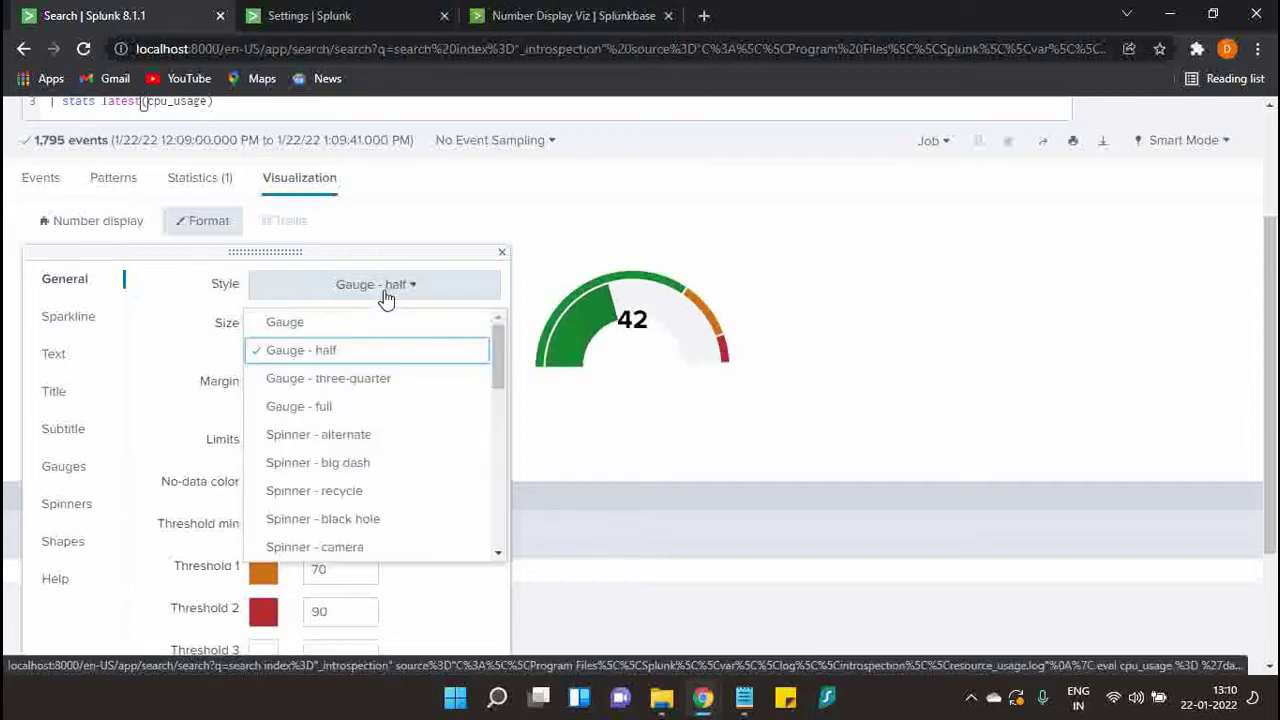
left_click(377, 378)
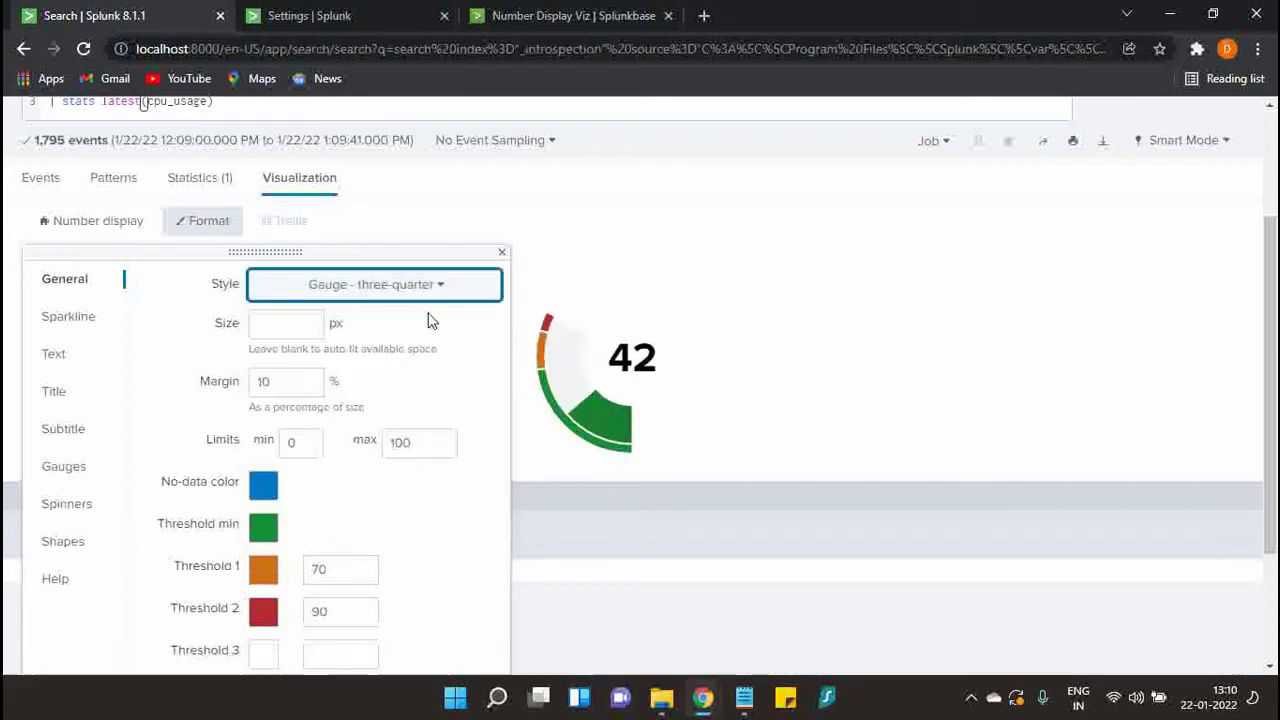
left_click(431, 300)
left_click(340, 435)
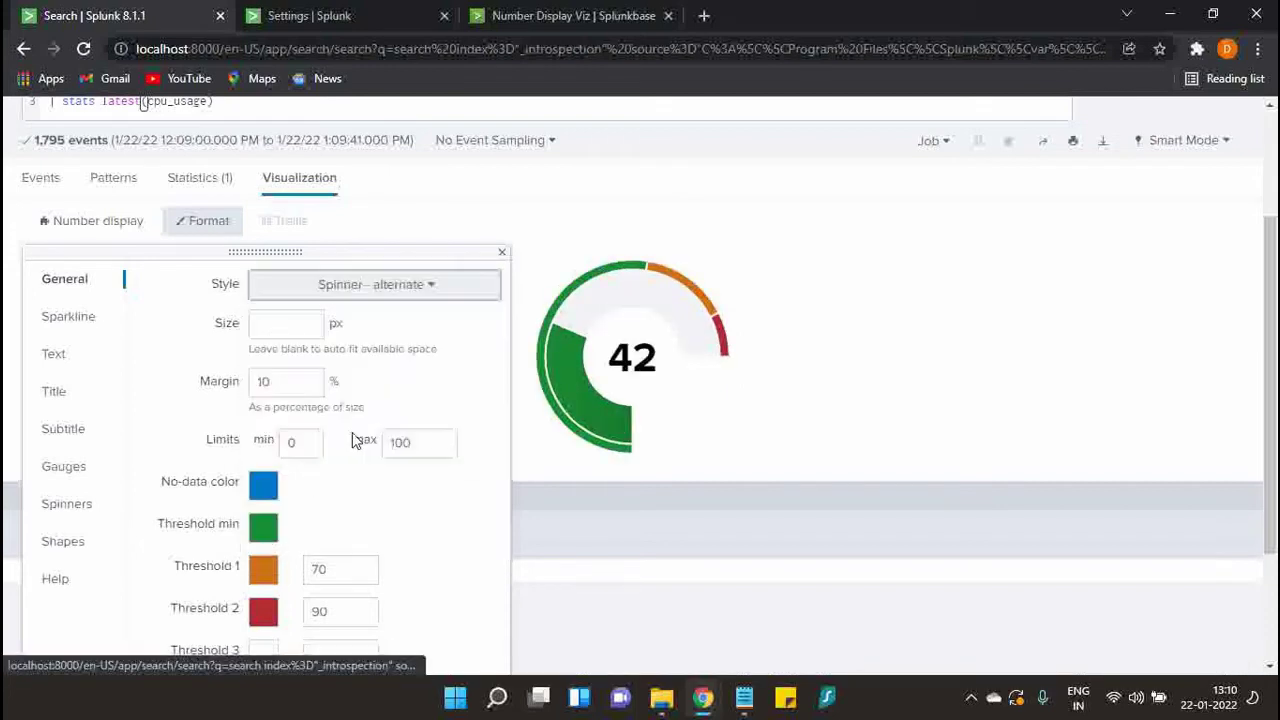
Try the recycle and pc fan spinners, then settle on the Shape - circle style.
left_click(437, 288)
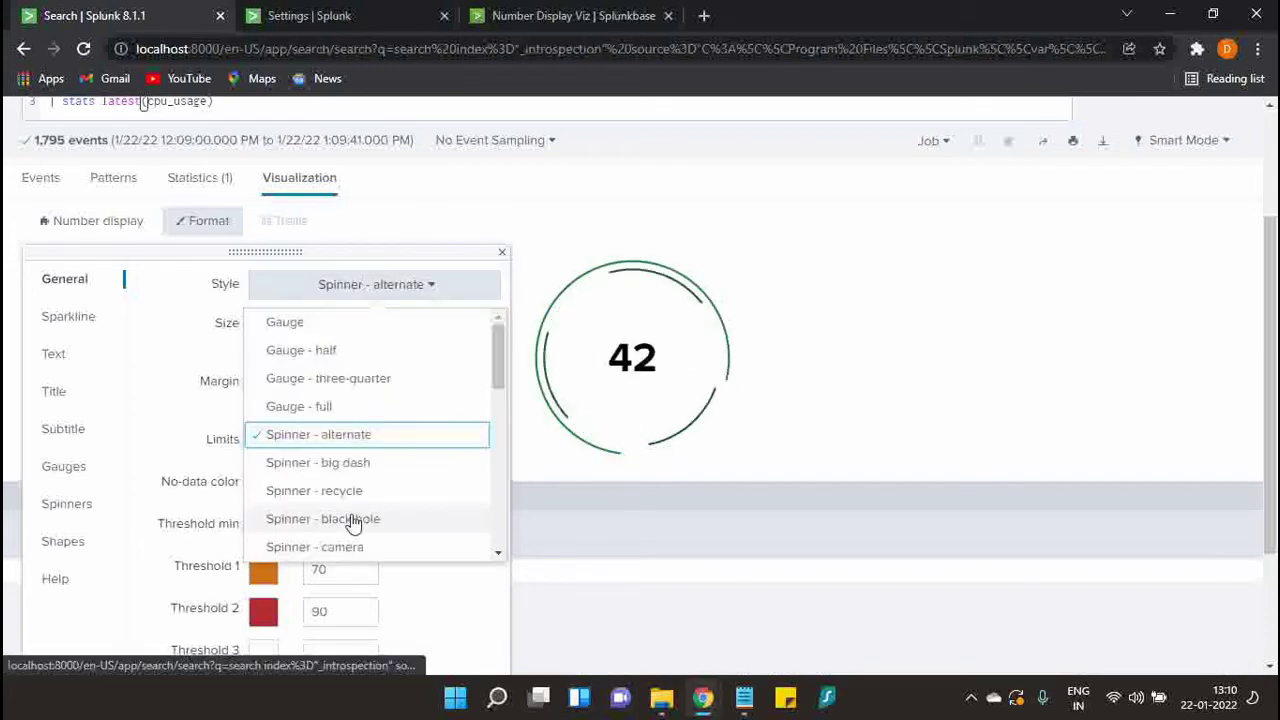
scroll(349, 480, "down", 3)
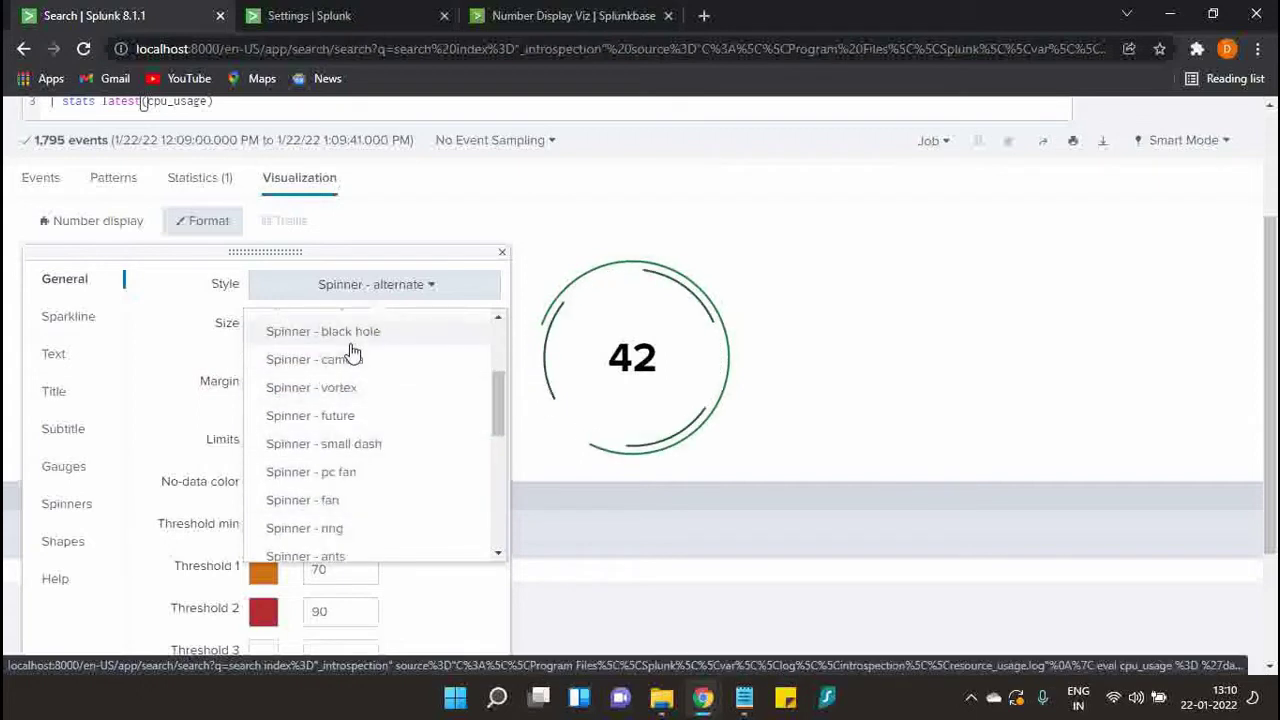
scroll(352, 360, "up", 1)
left_click(353, 400)
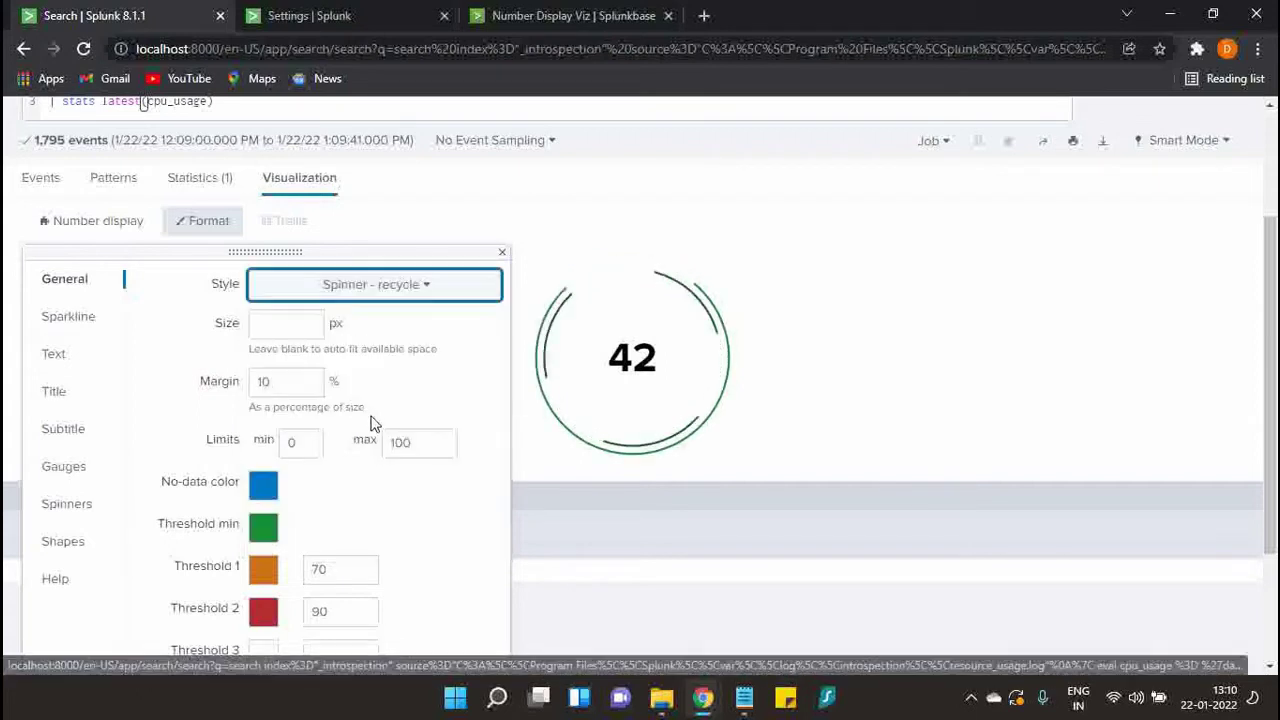
left_click(429, 290)
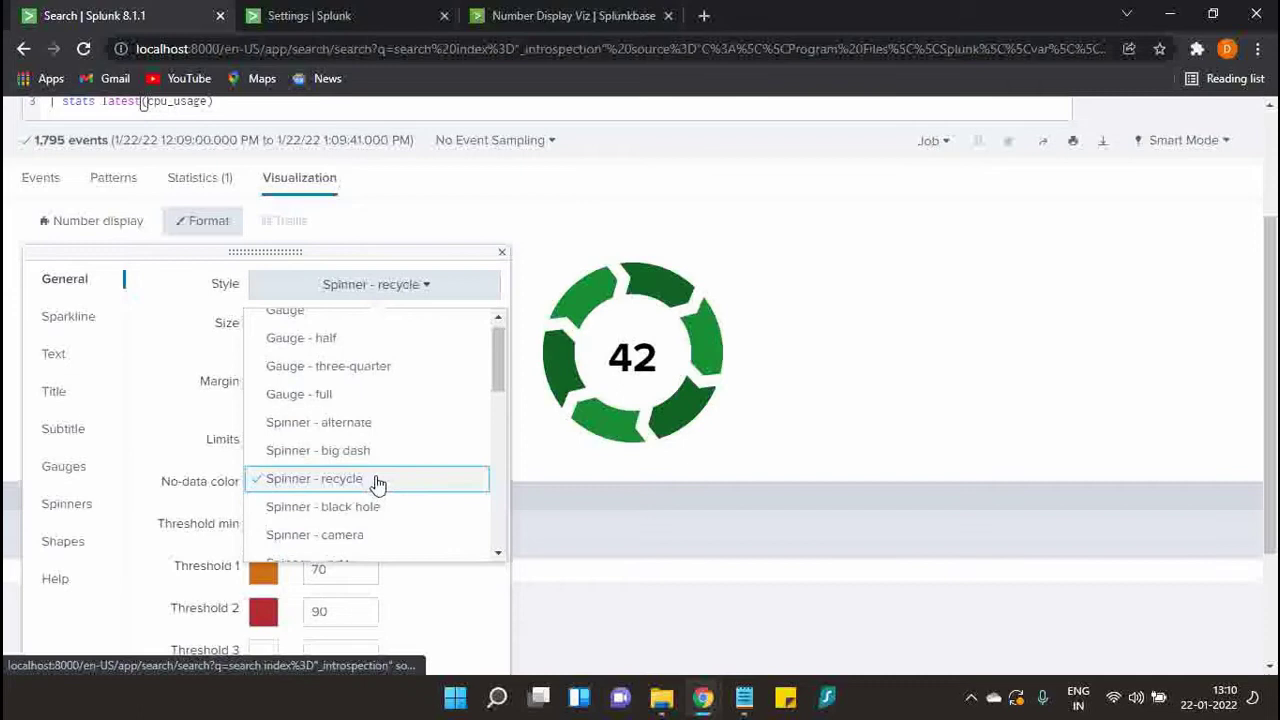
scroll(360, 460, "down", 2)
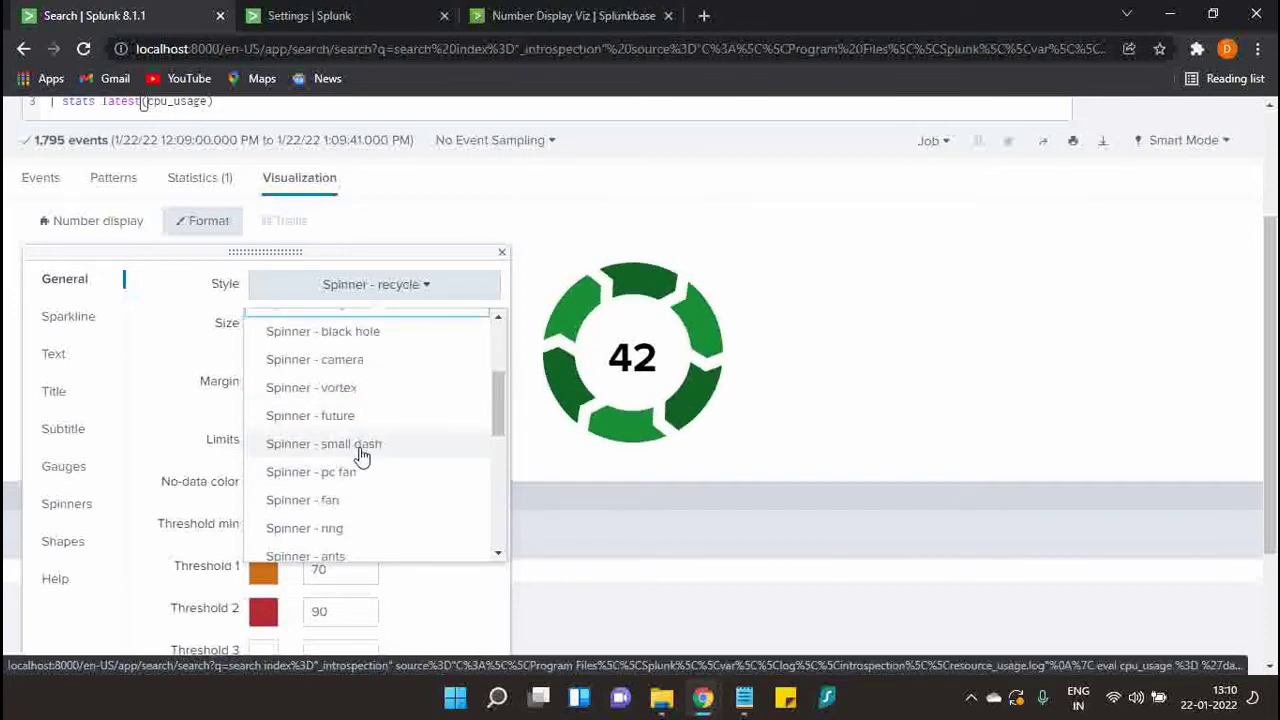
left_click(355, 476)
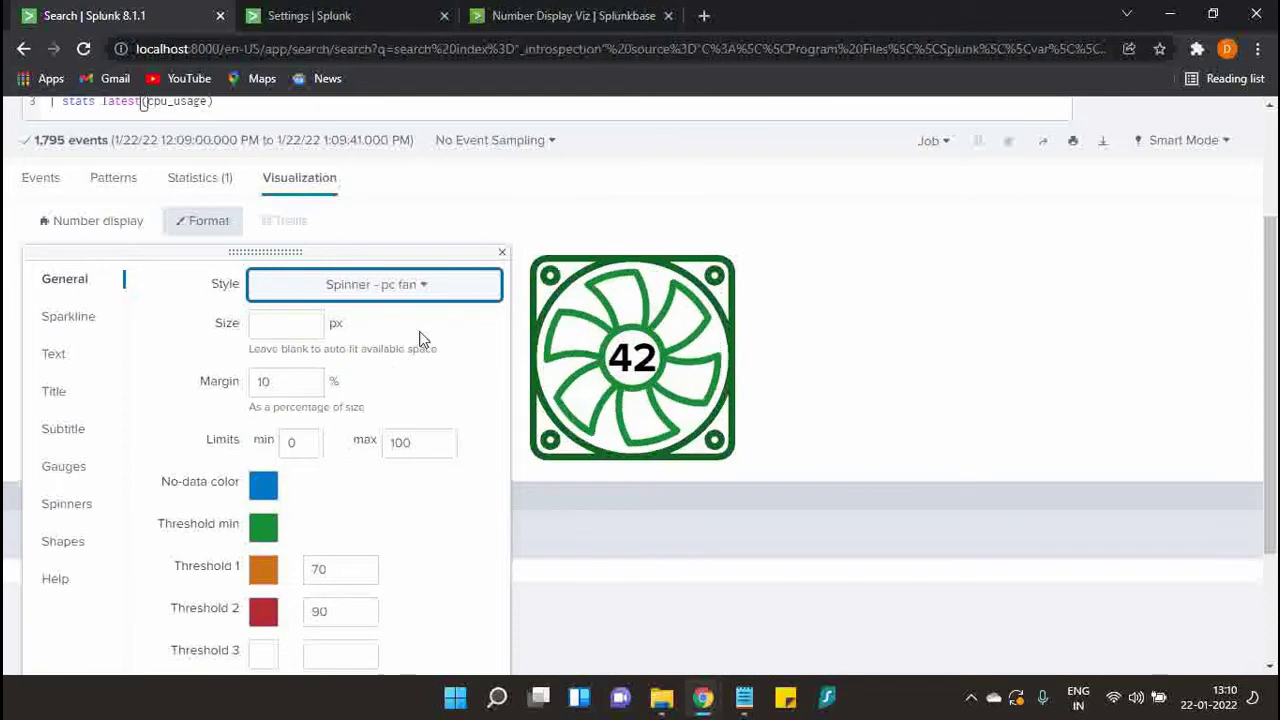
left_click(462, 280)
scroll(394, 521, "down", 4)
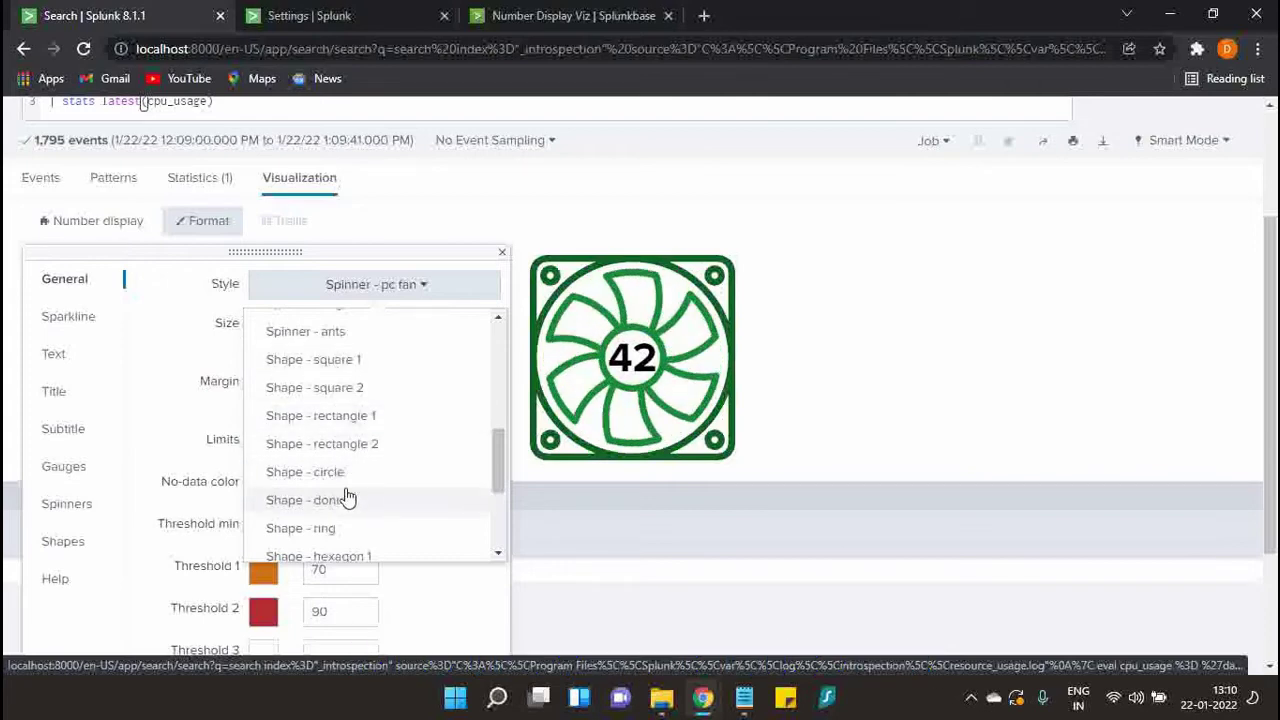
left_click(350, 478)
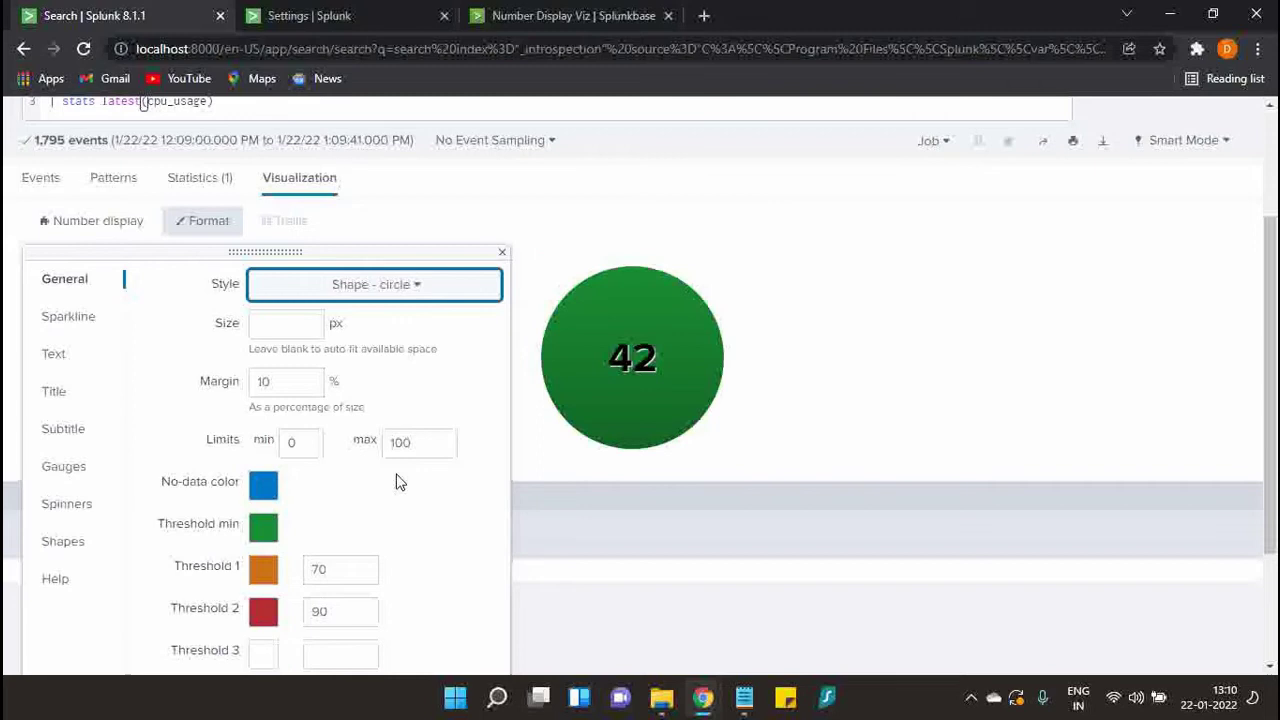
left_click(366, 286)
scroll(340, 480, "down", 3)
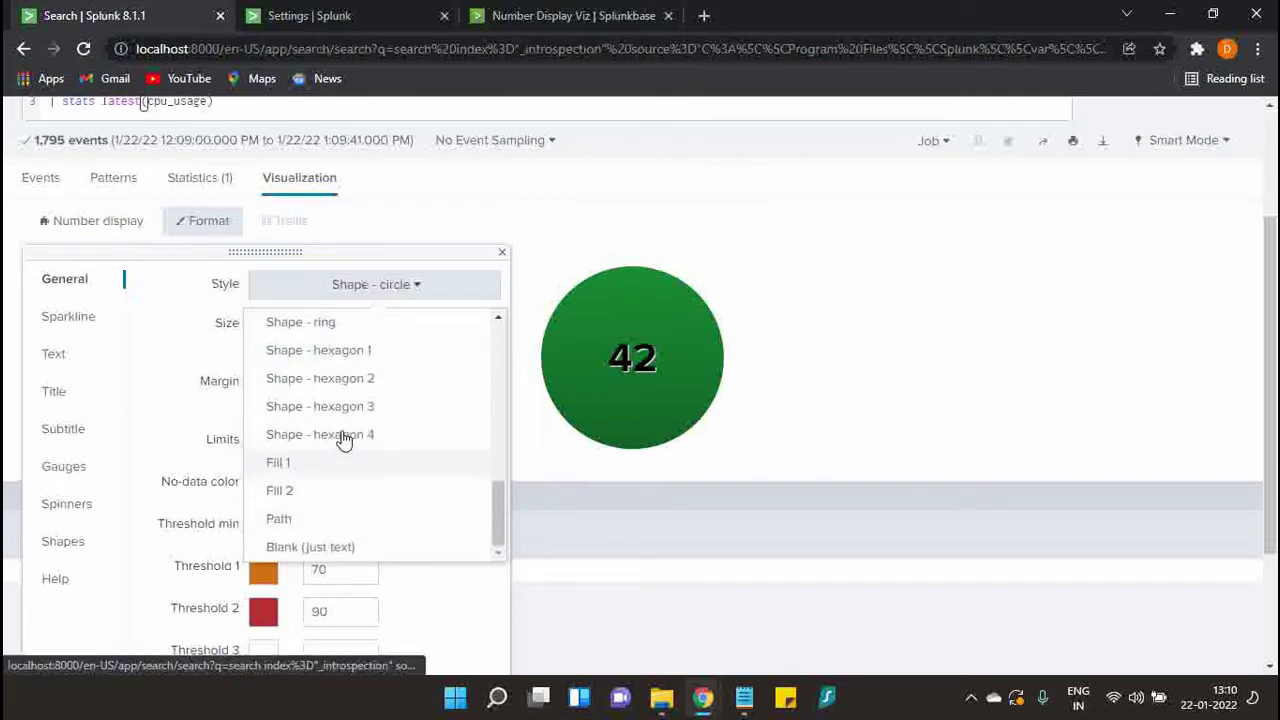
scroll(343, 480, "up", 2)
scroll(343, 400, "up", 1)
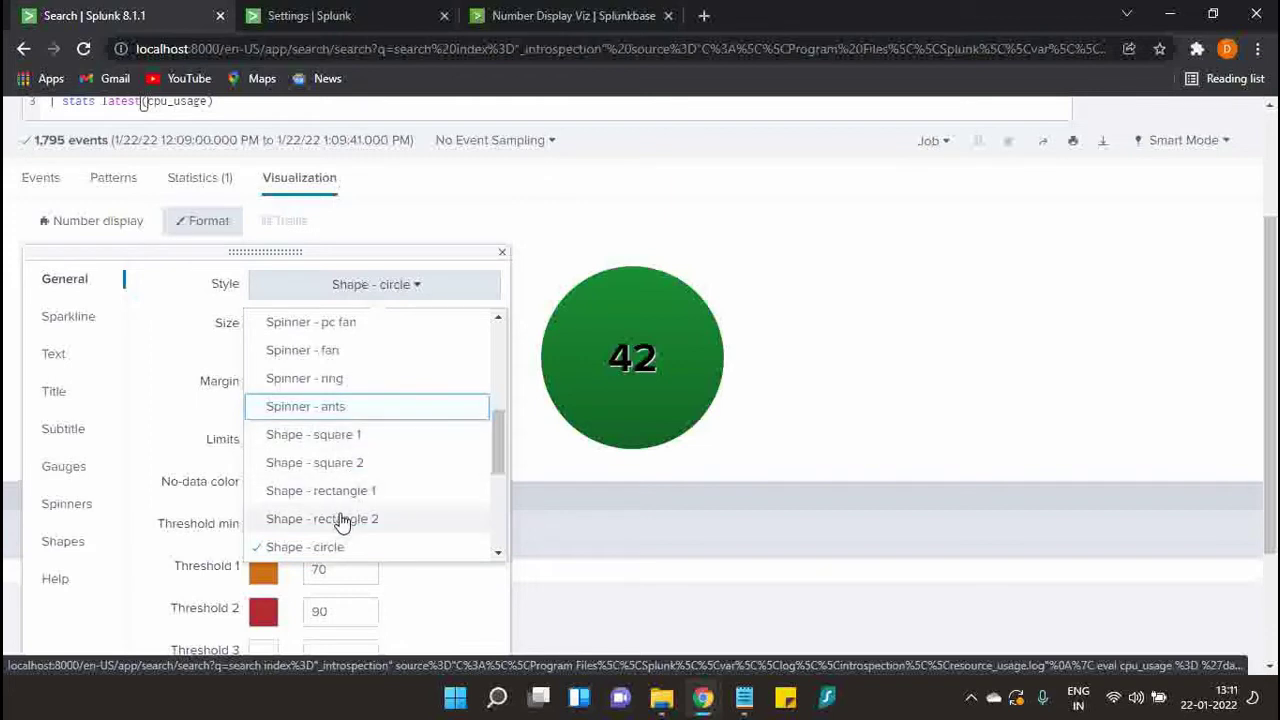
Keep the circle style and review the margin, Manual text colour and sparkline settings.
left_click(167, 375)
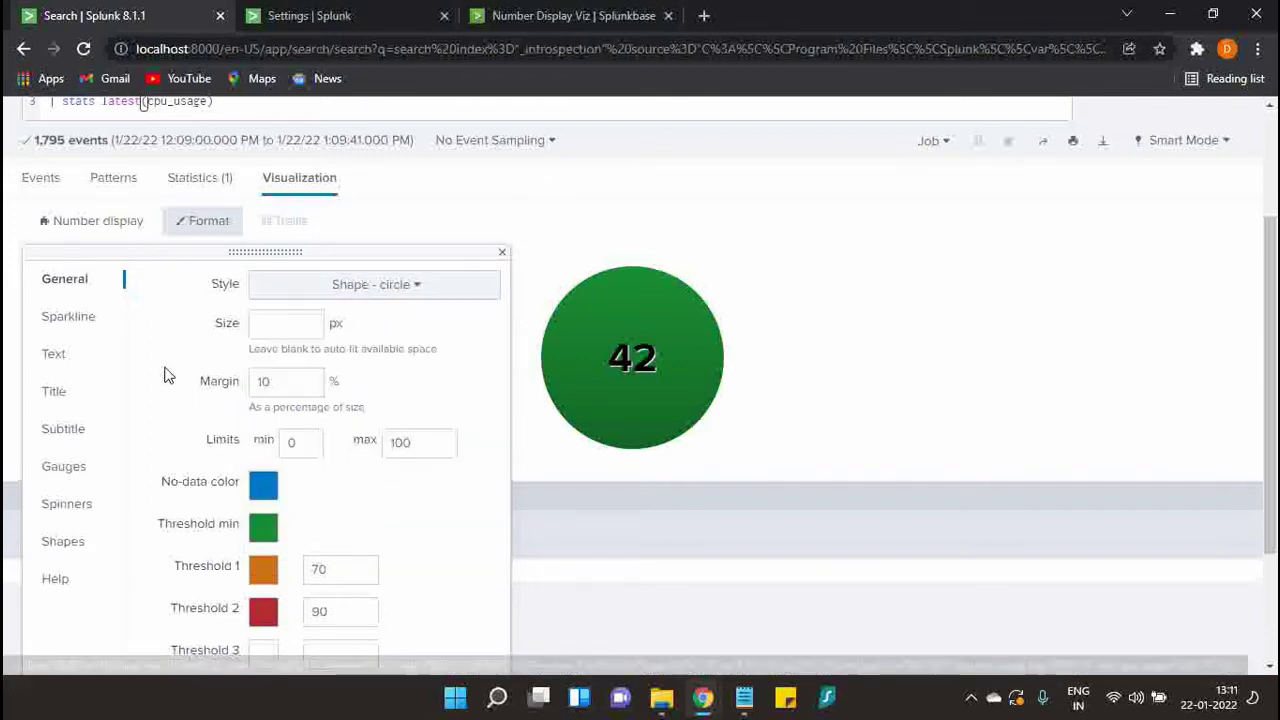
left_click(289, 320)
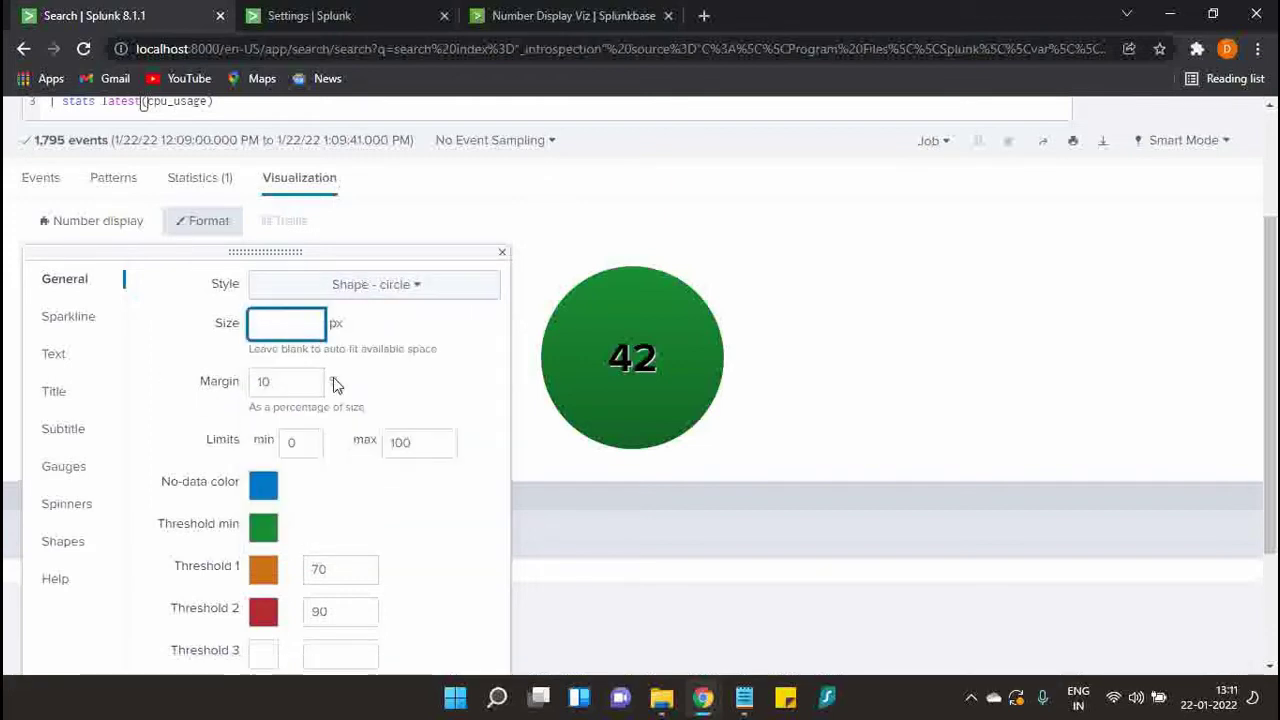
double_click(263, 381)
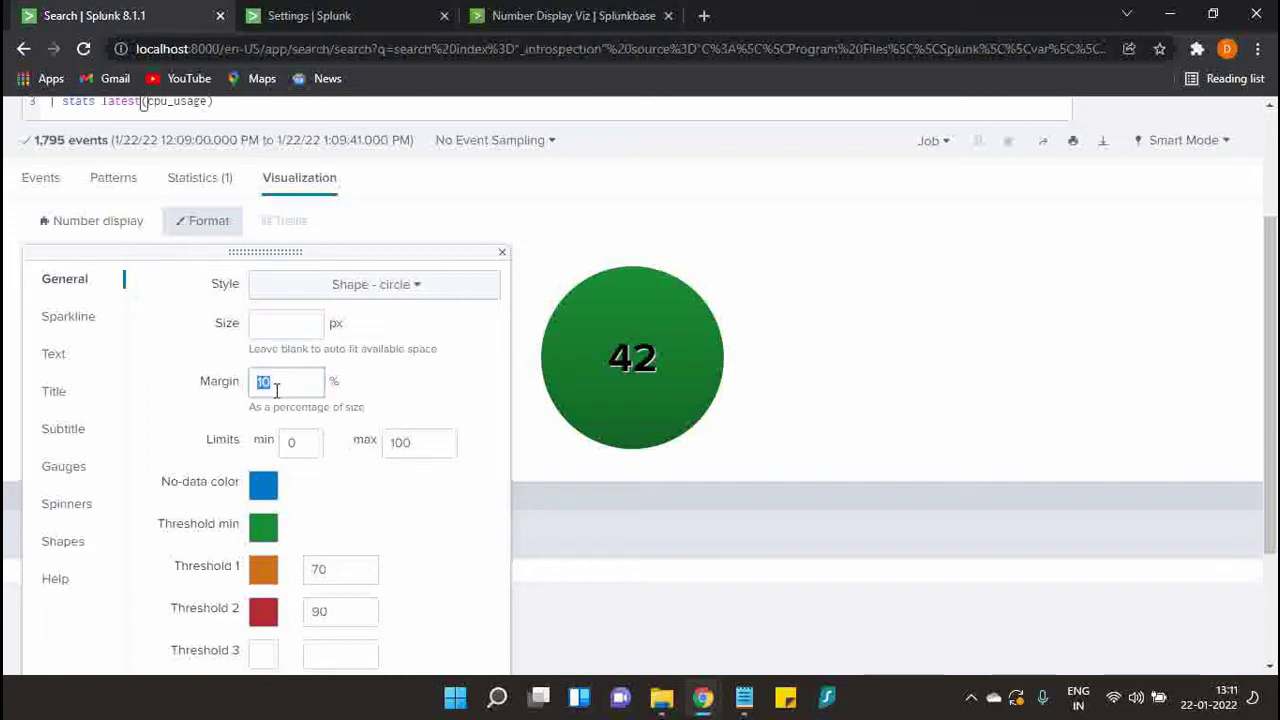
scroll(304, 488, "down", 2)
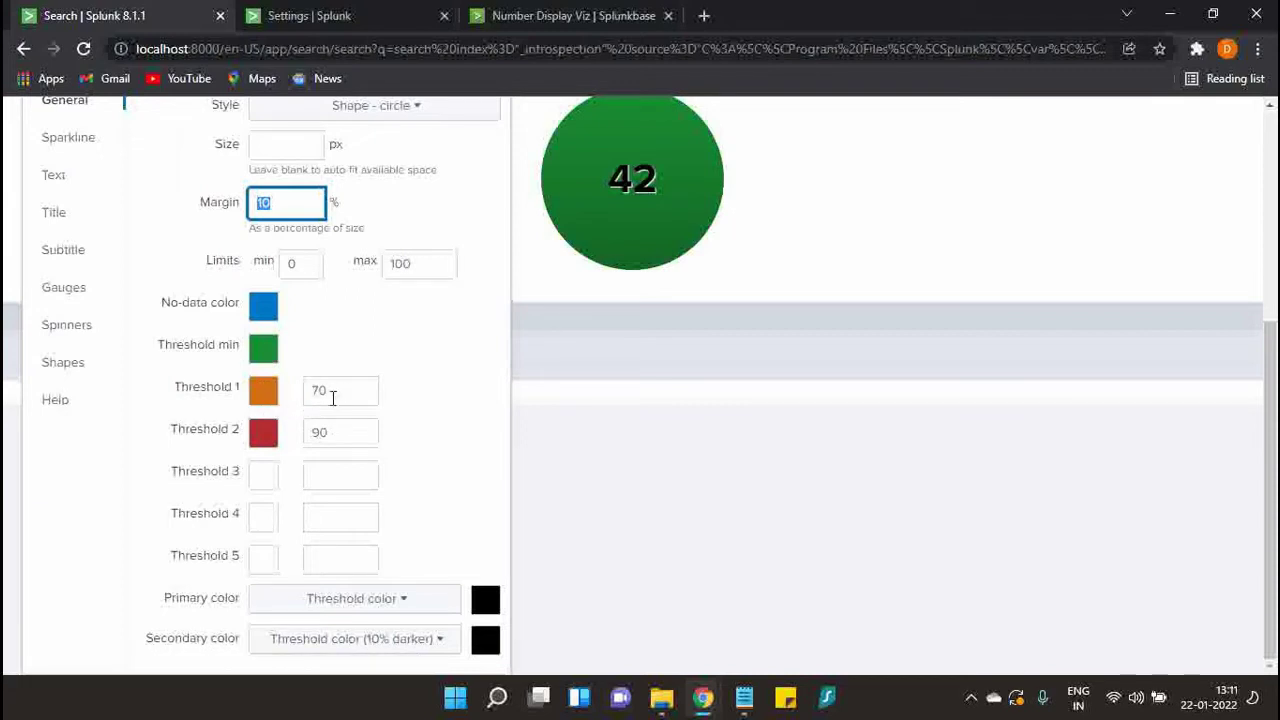
scroll(312, 630, "up", 2)
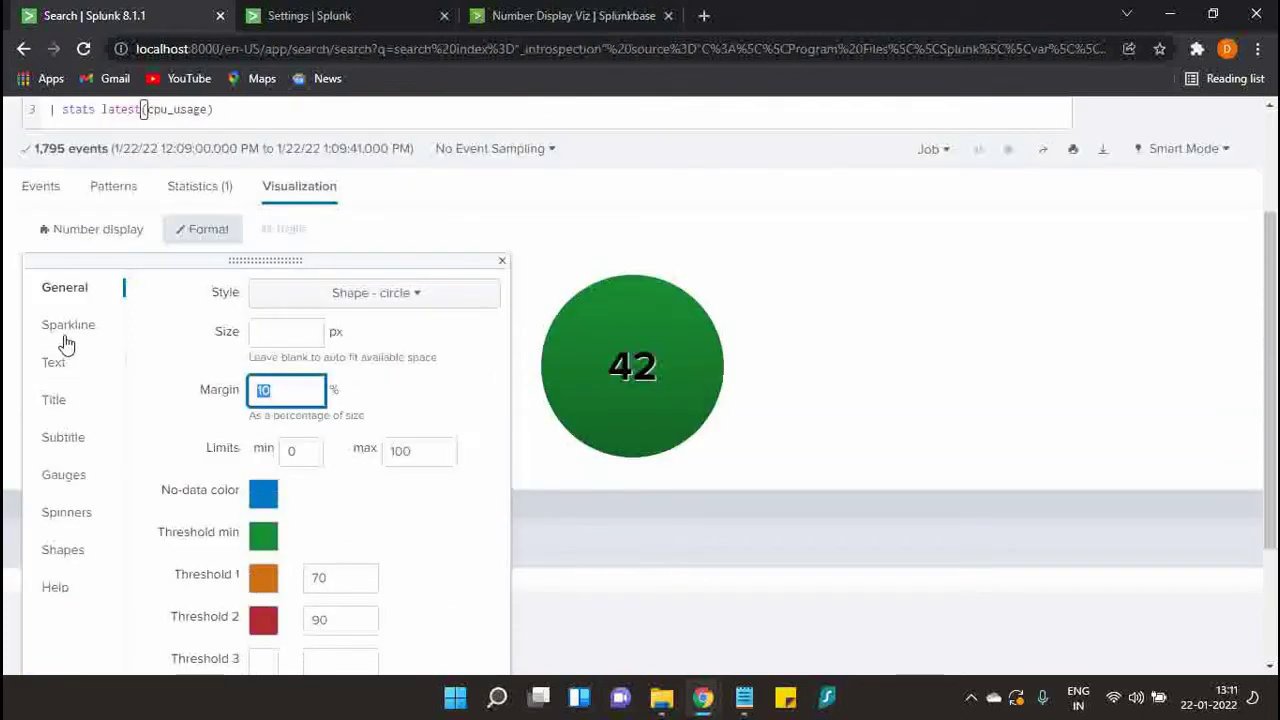
left_click(72, 365)
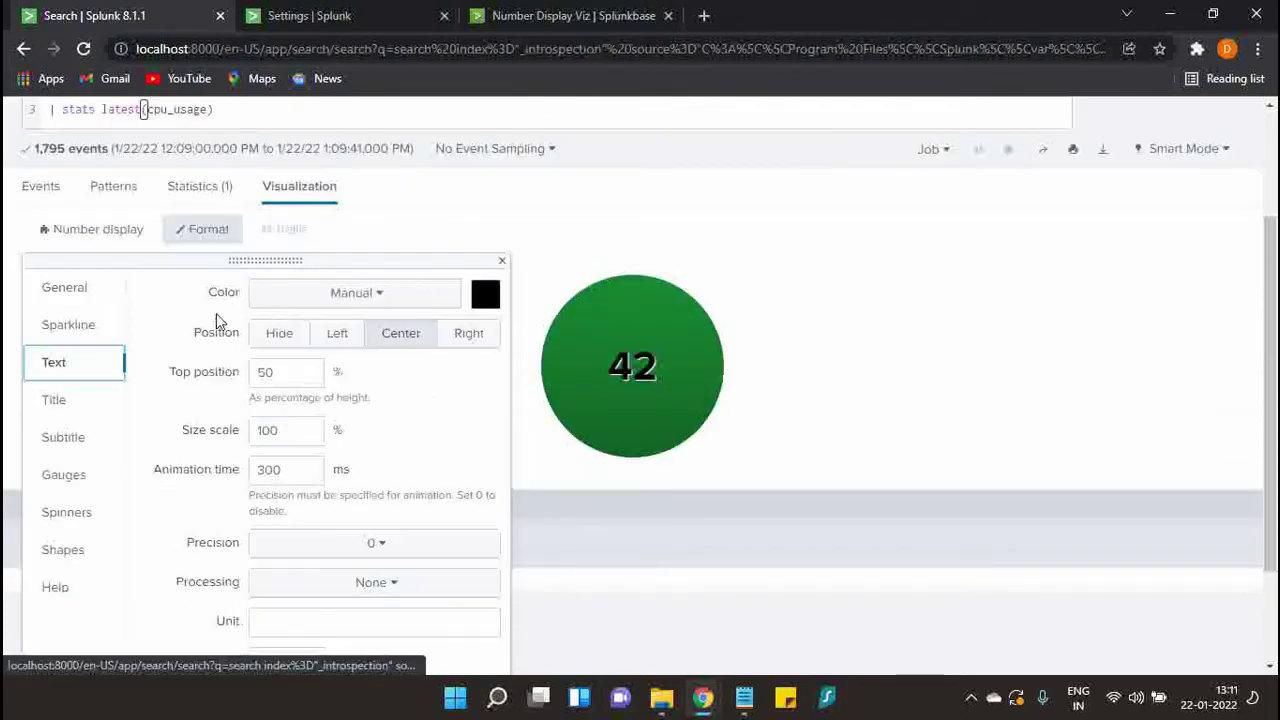
left_click(388, 296)
left_click(360, 338)
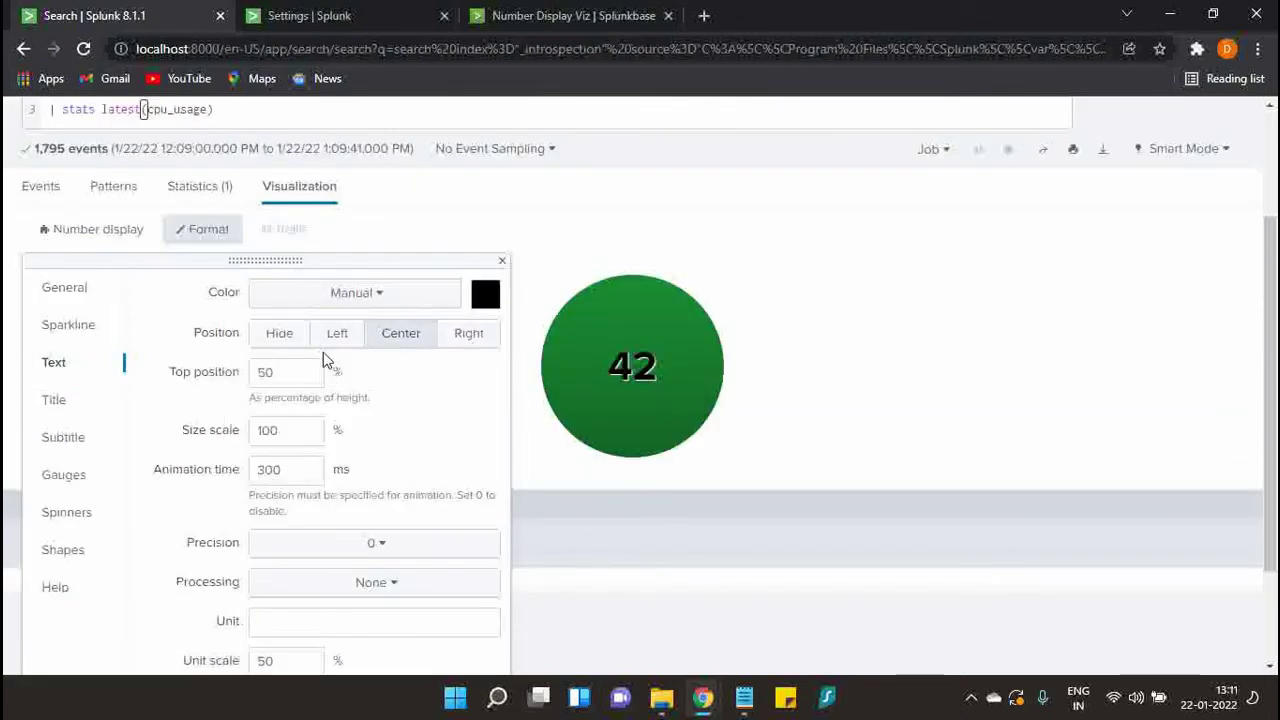
left_click(78, 292)
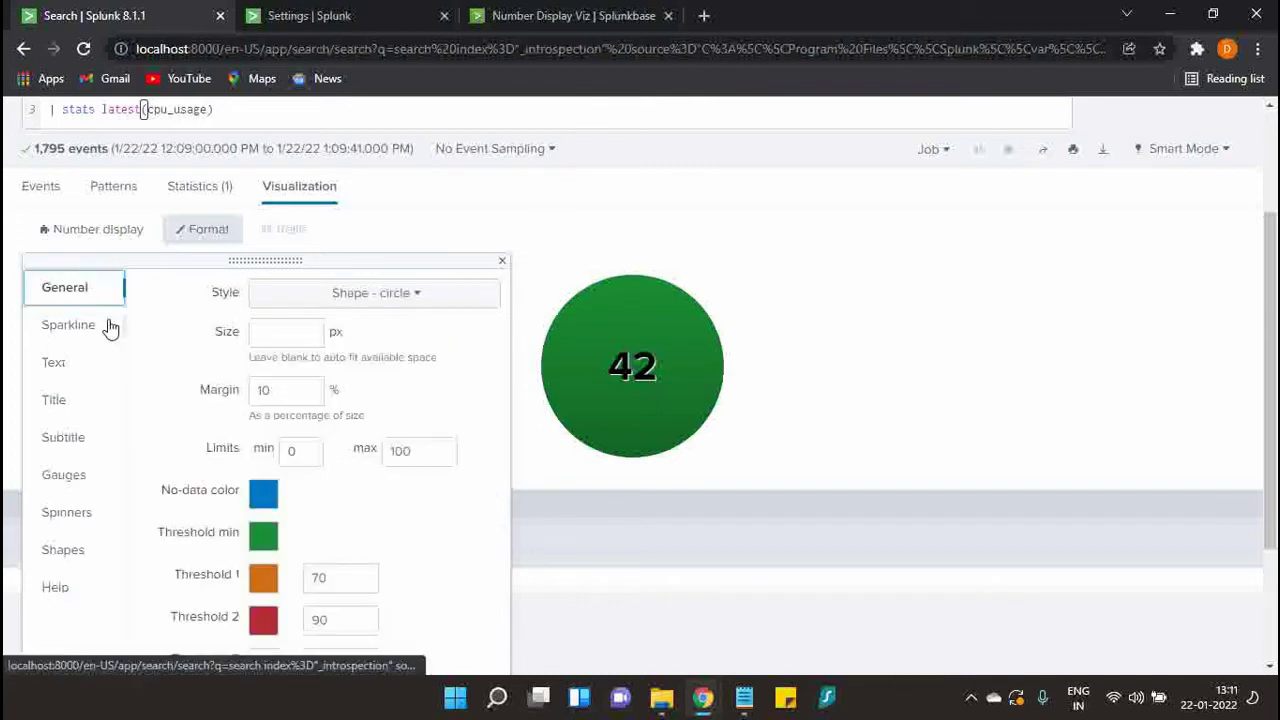
left_click(110, 328)
left_click(108, 368)
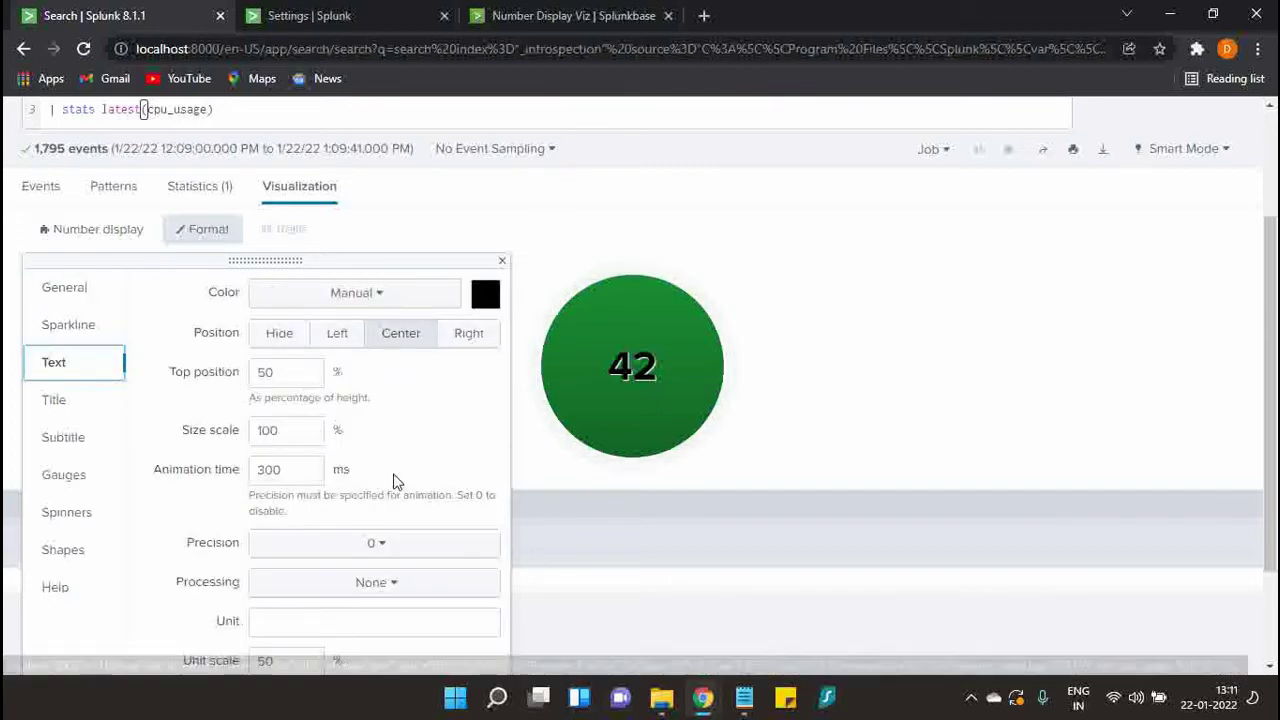
scroll(350, 477, "down", 2)
Enter % as the number's Unit and check the Font list.
left_click(318, 482)
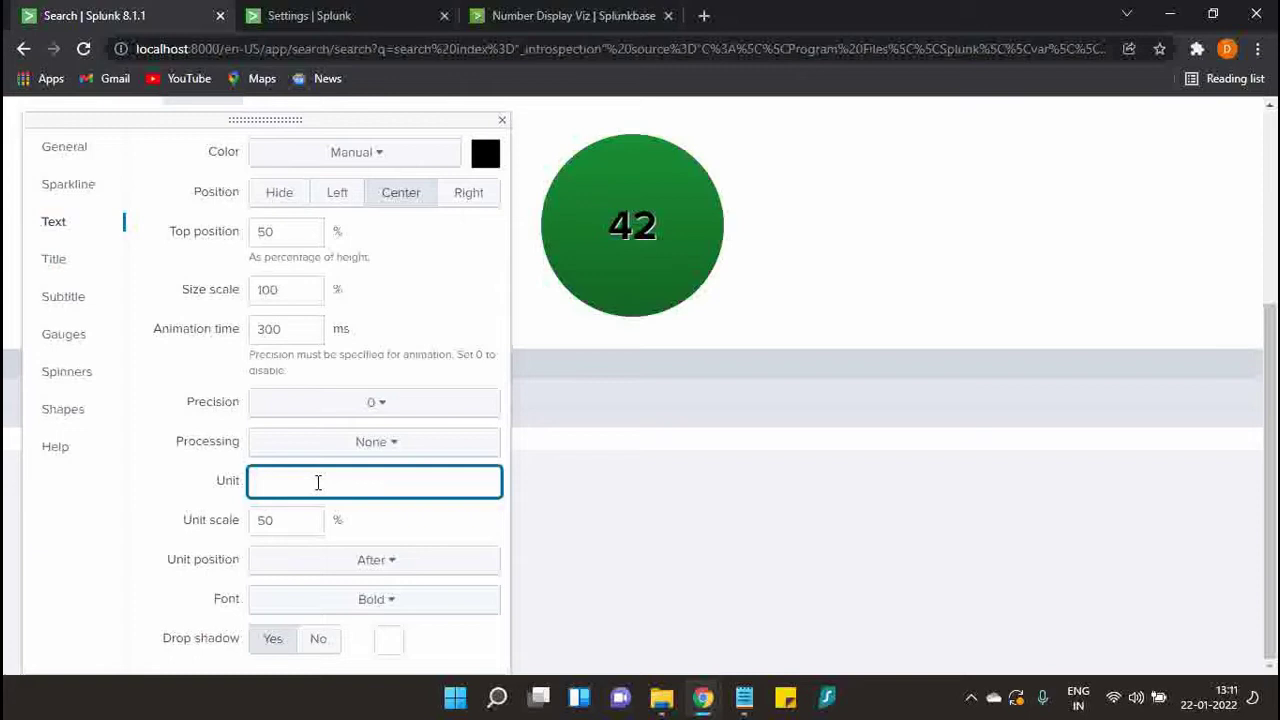
type("%")
left_click(208, 500)
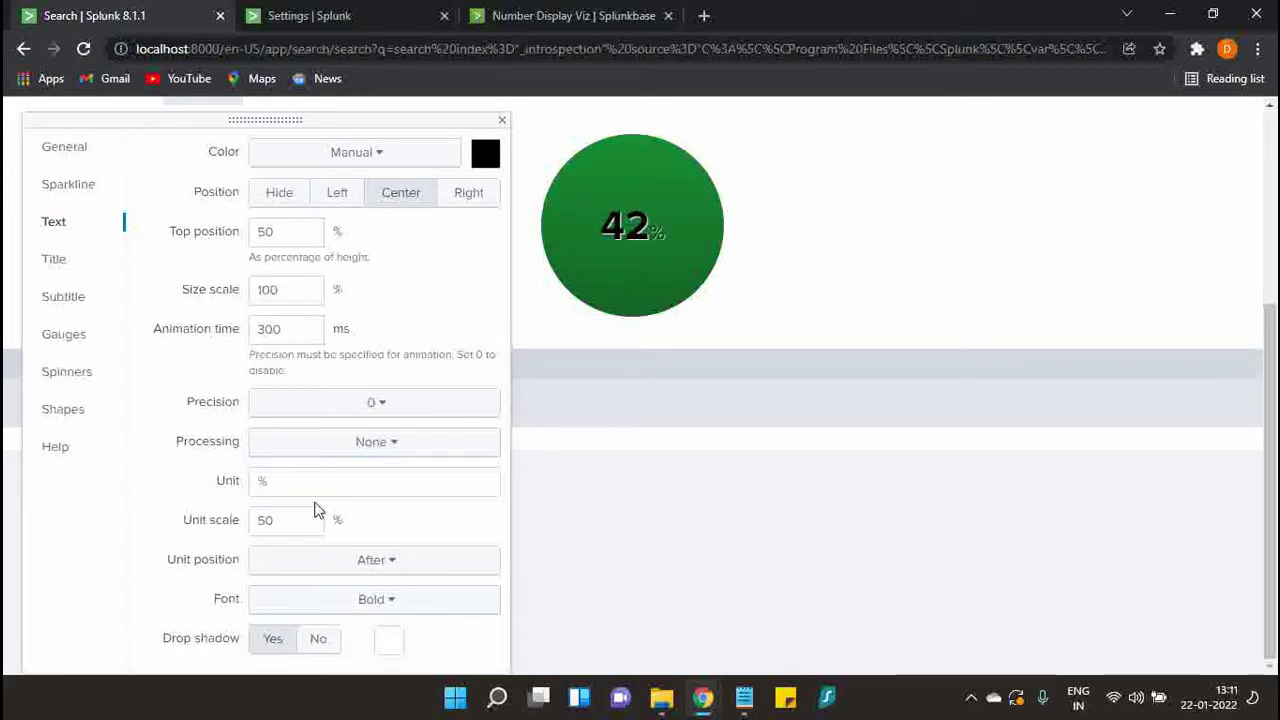
left_click(322, 614)
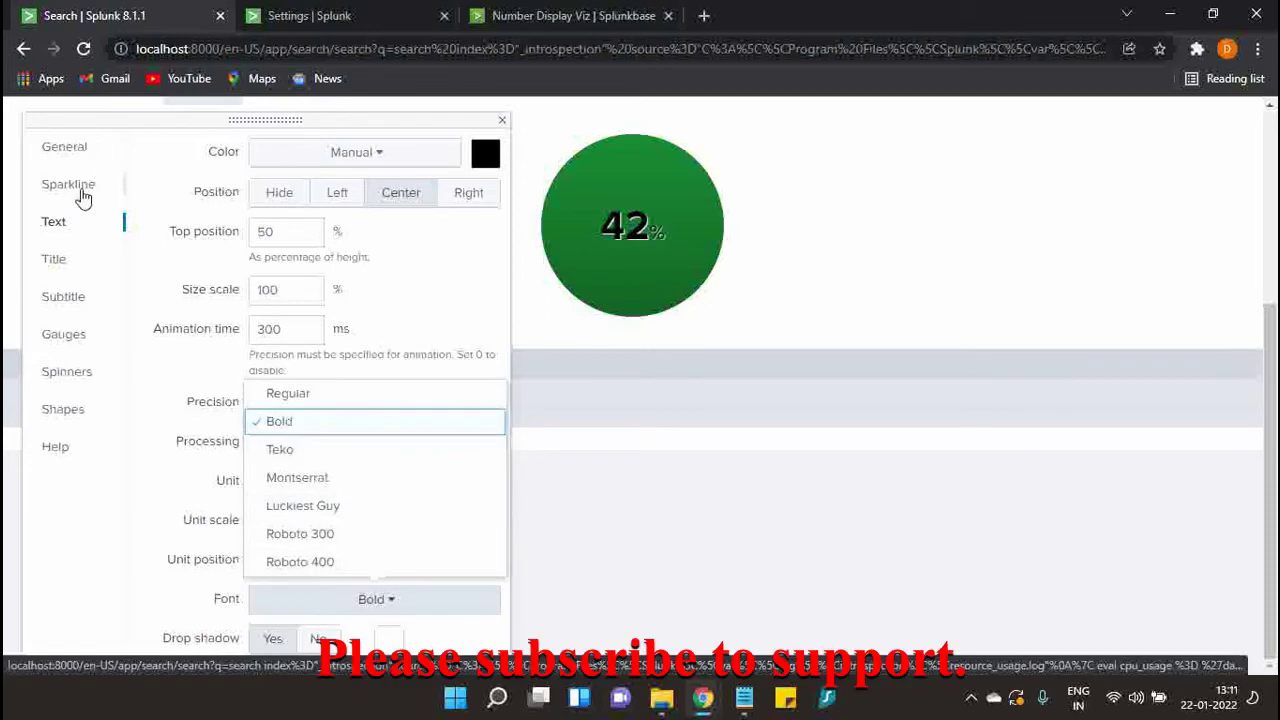
left_click(86, 184)
scroll(78, 147, "up", 2)
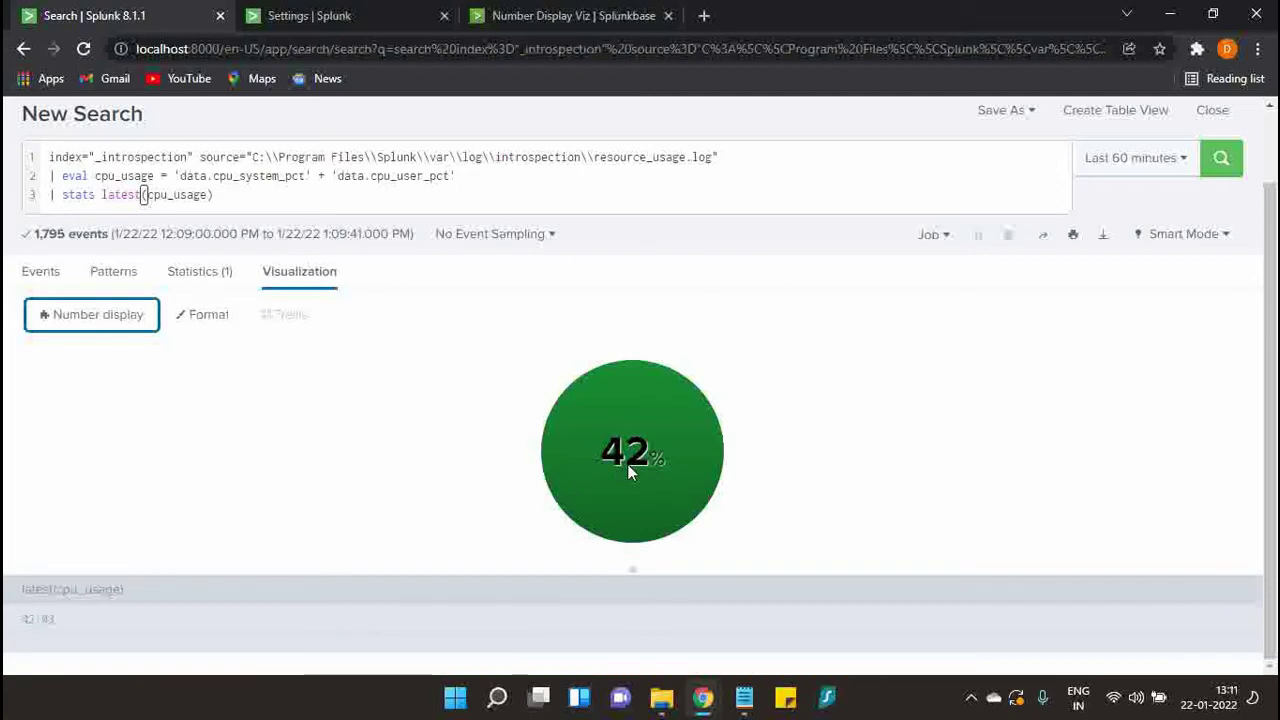
Add 'as value' and 'sparkline(avg(cpu_usage)) as sparkline' to the stats line and rerun, giving 35%.
left_click(321, 197)
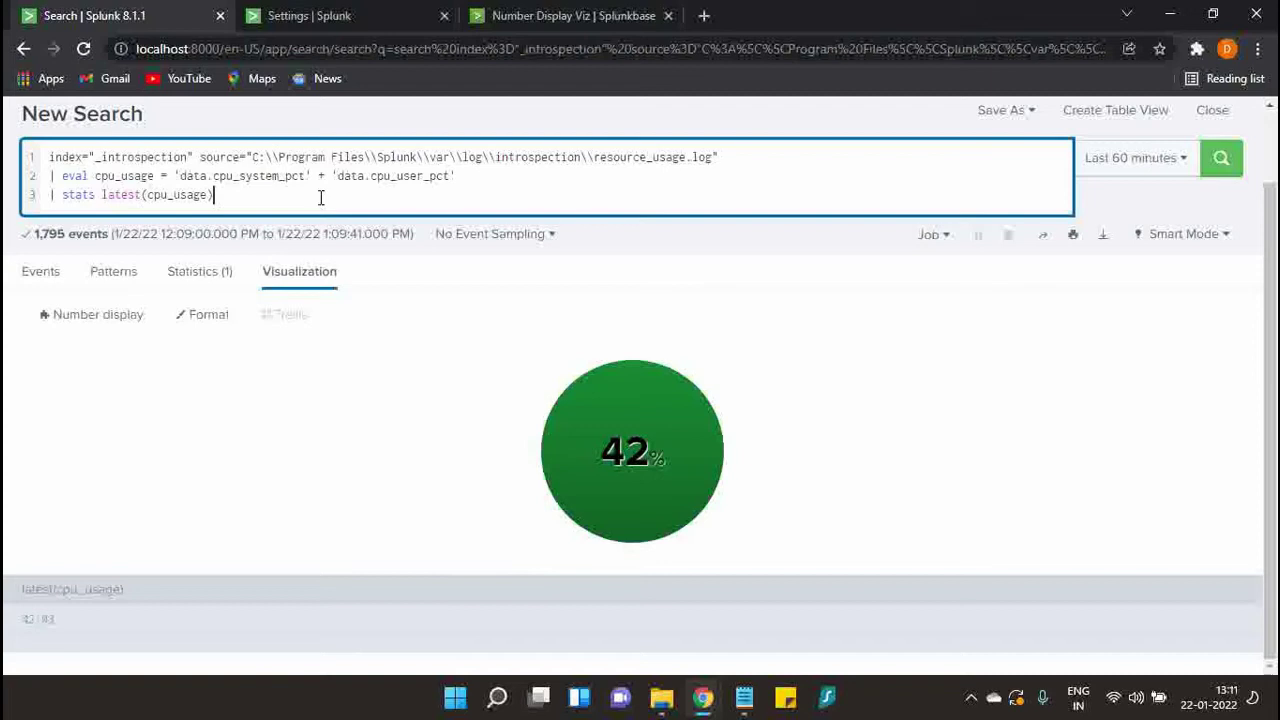
type("as value")
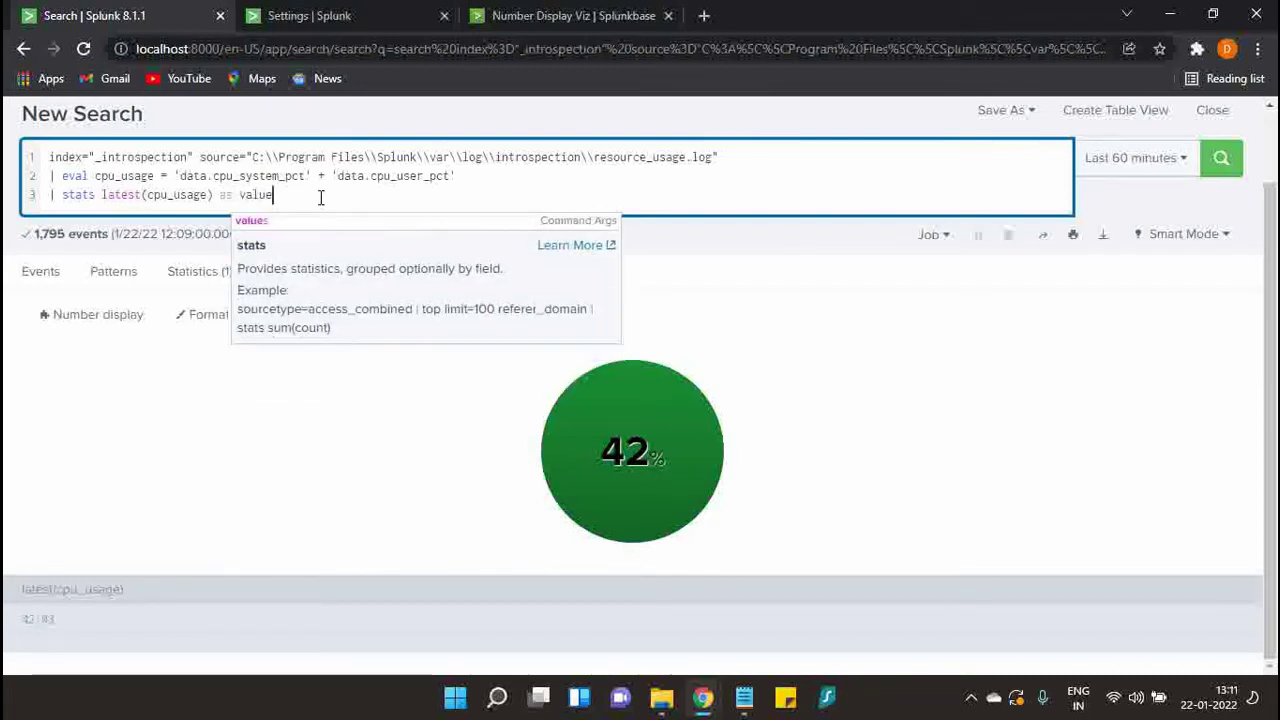
key("Escape")
key("Right")
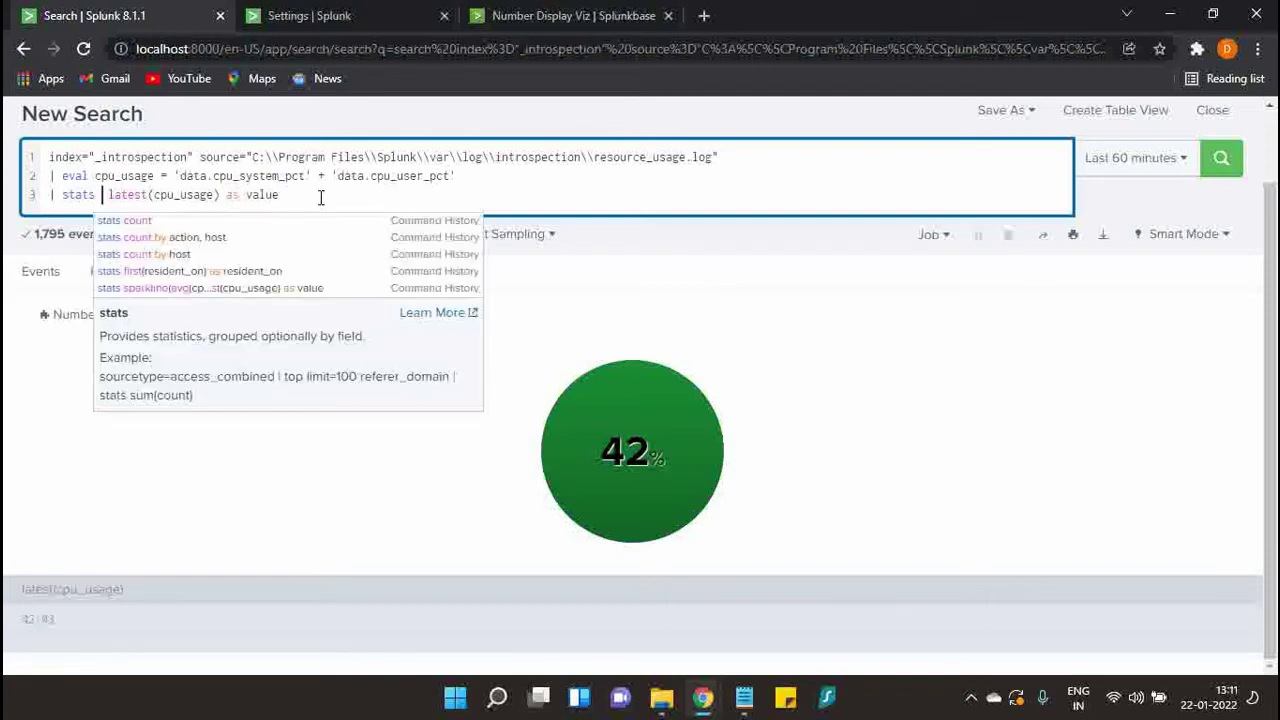
type("spar")
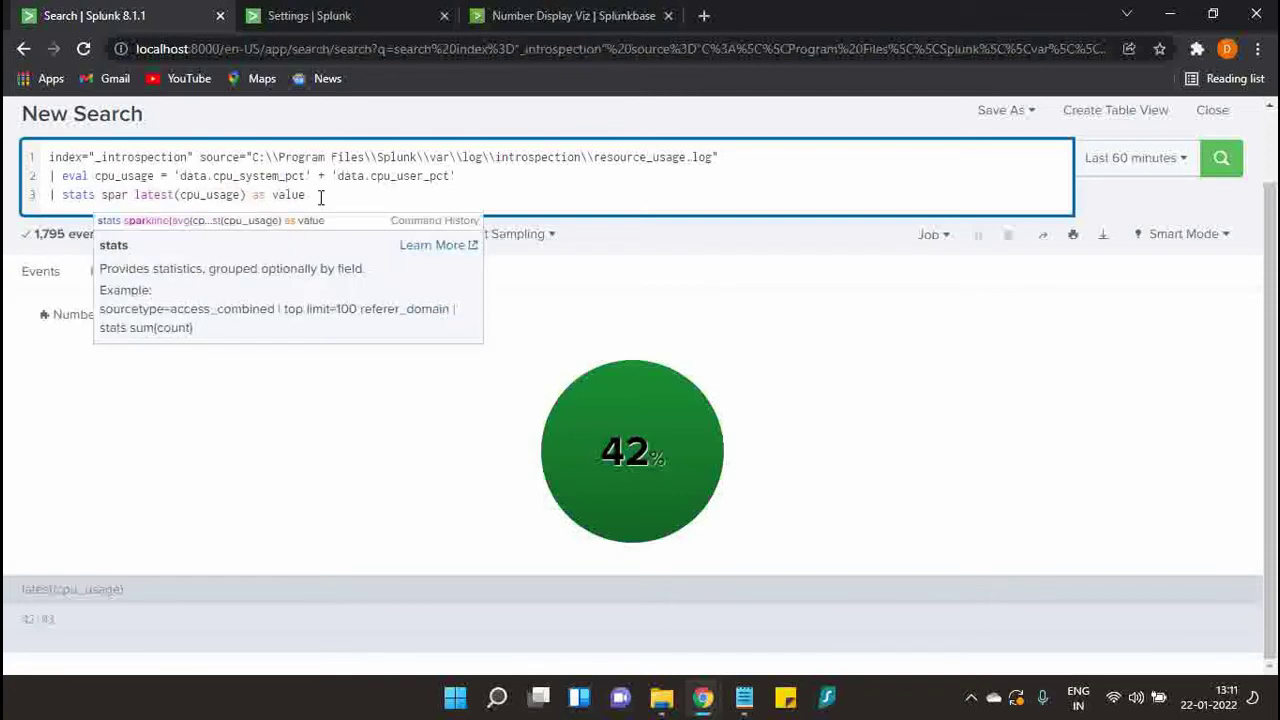
key("Down")
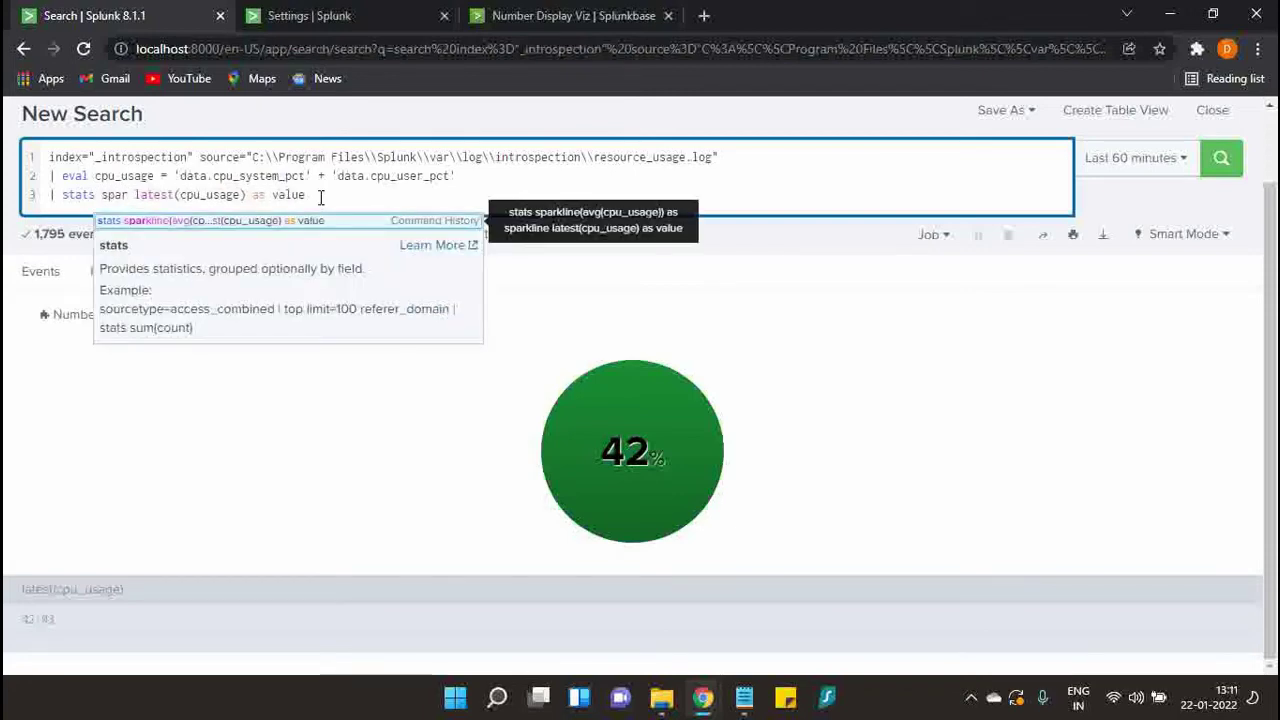
key("Return")
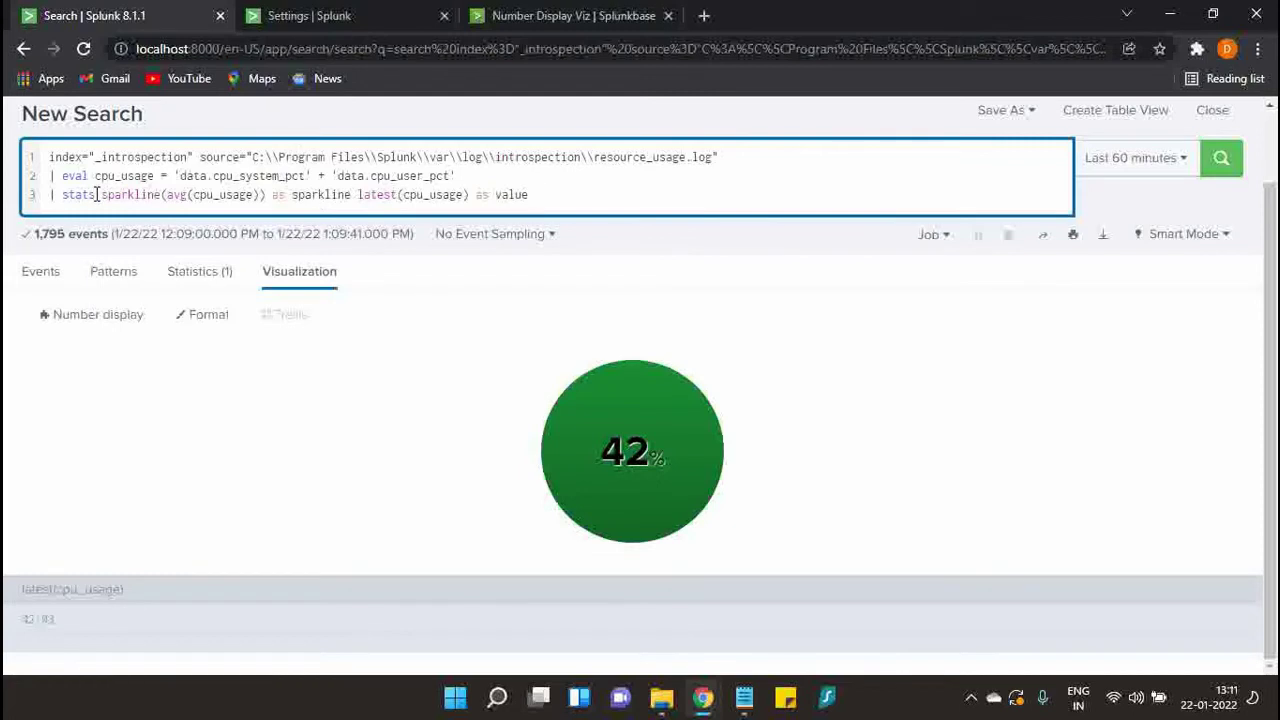
left_click_drag(98, 194, 266, 195)
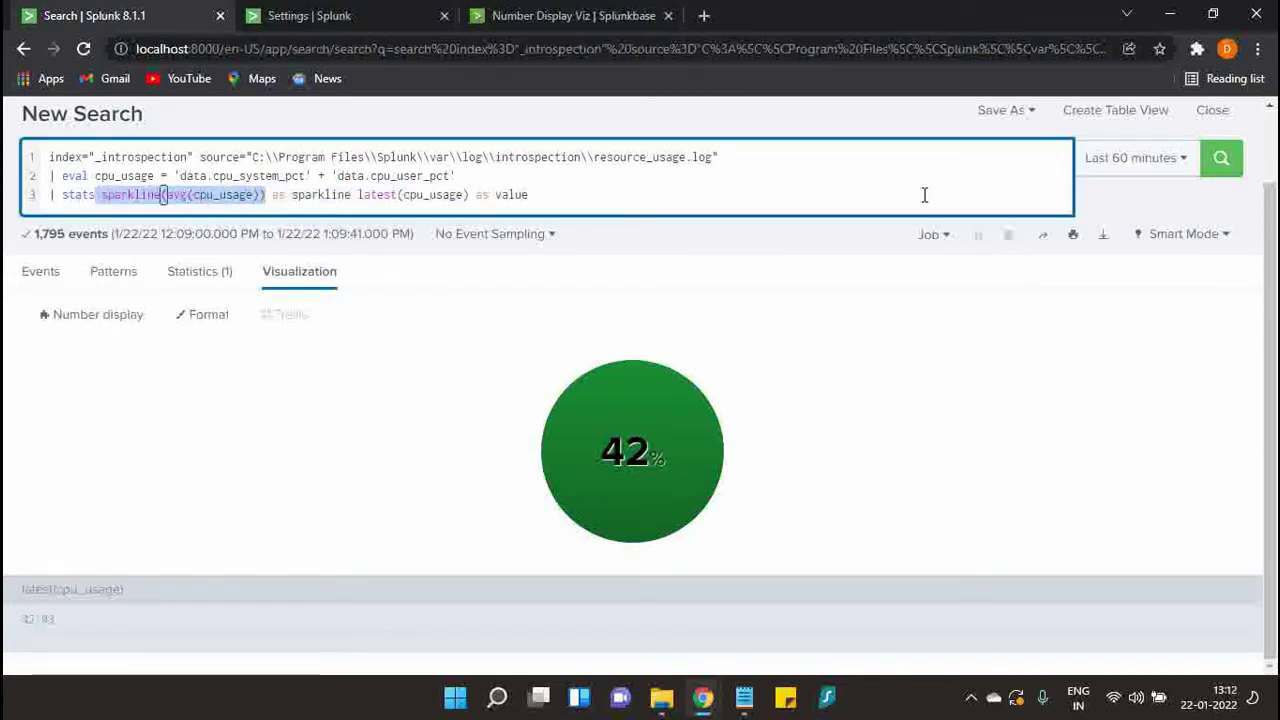
left_click(1232, 170)
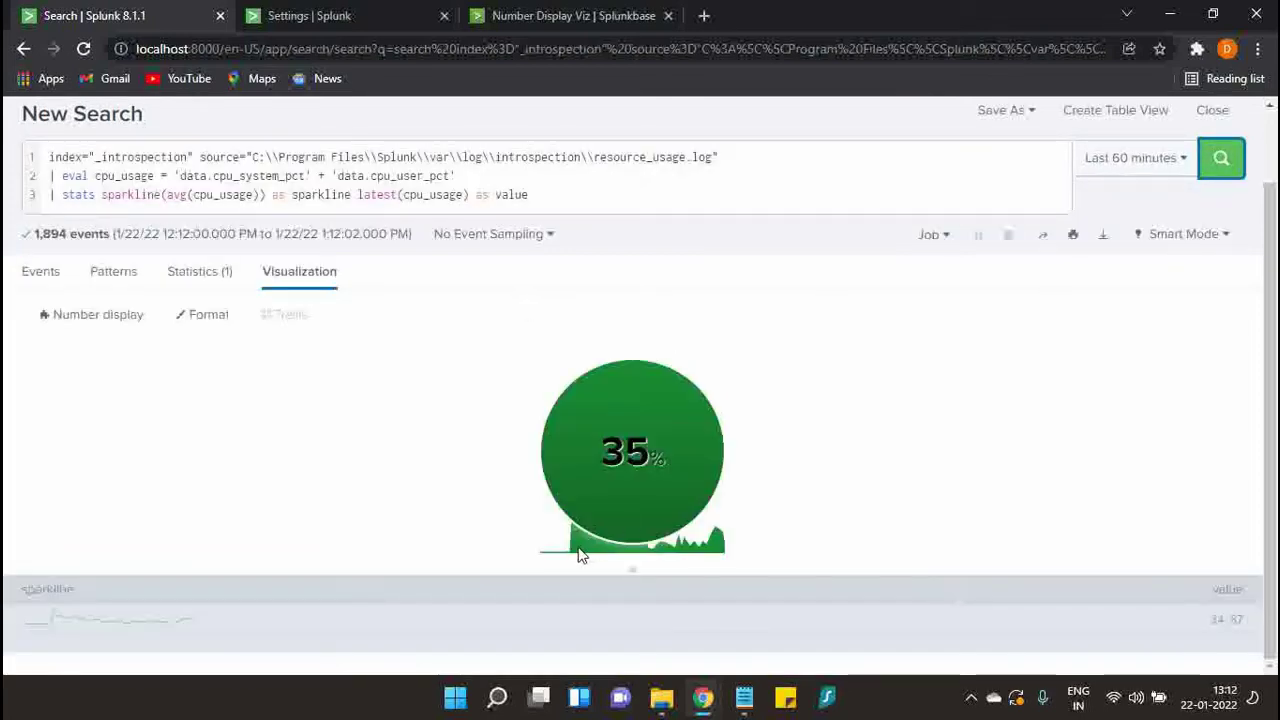
Set the sparkline Display option to Foreground.
left_click(212, 316)
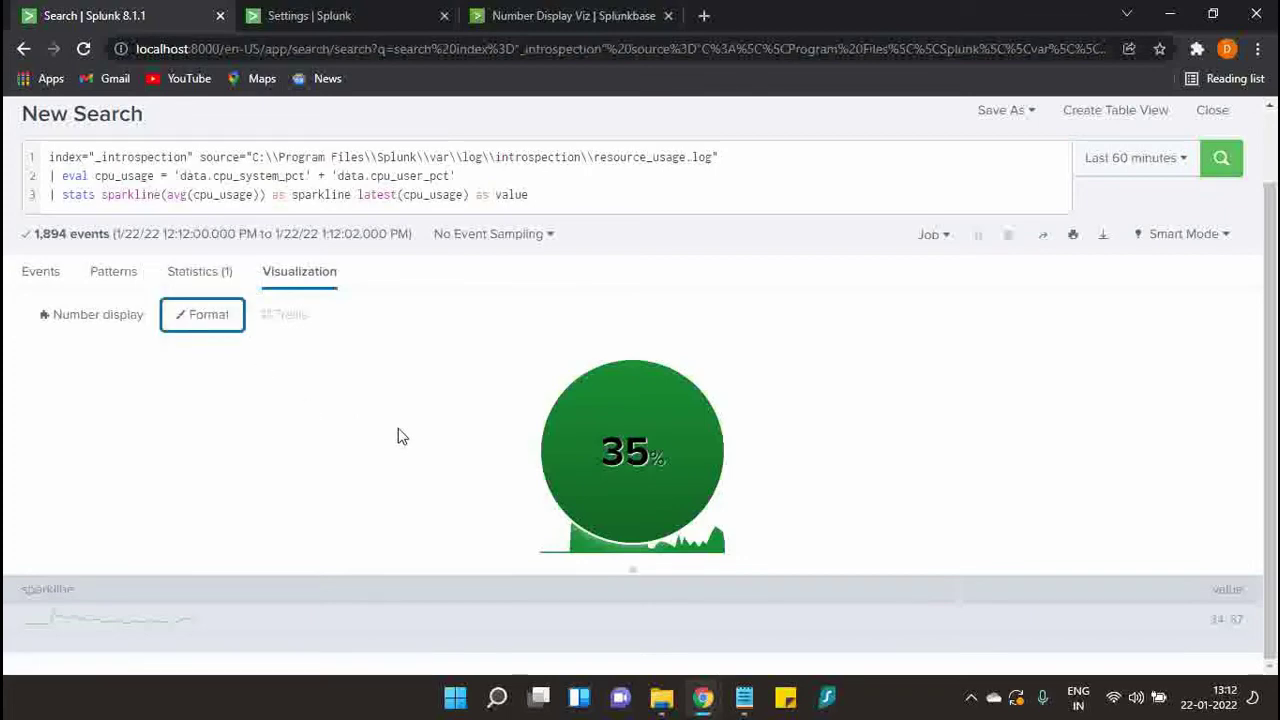
left_click(211, 330)
scroll(423, 294, "down", 2)
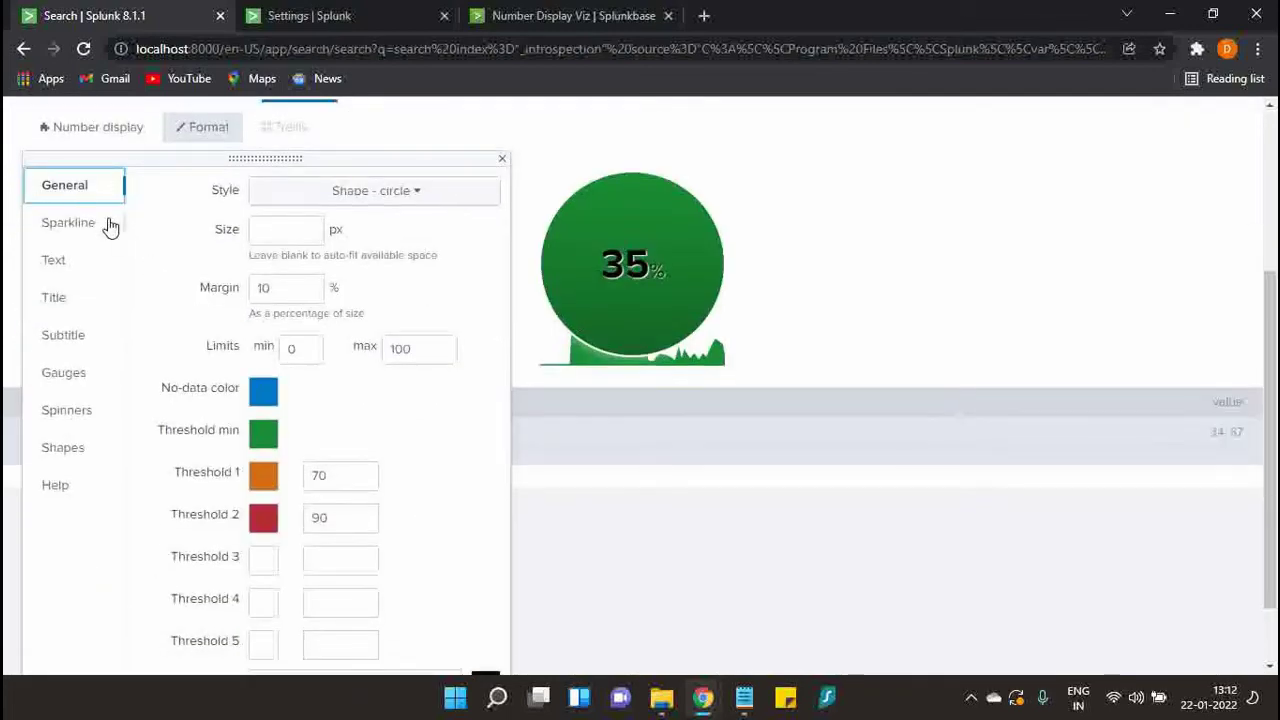
left_click(122, 240)
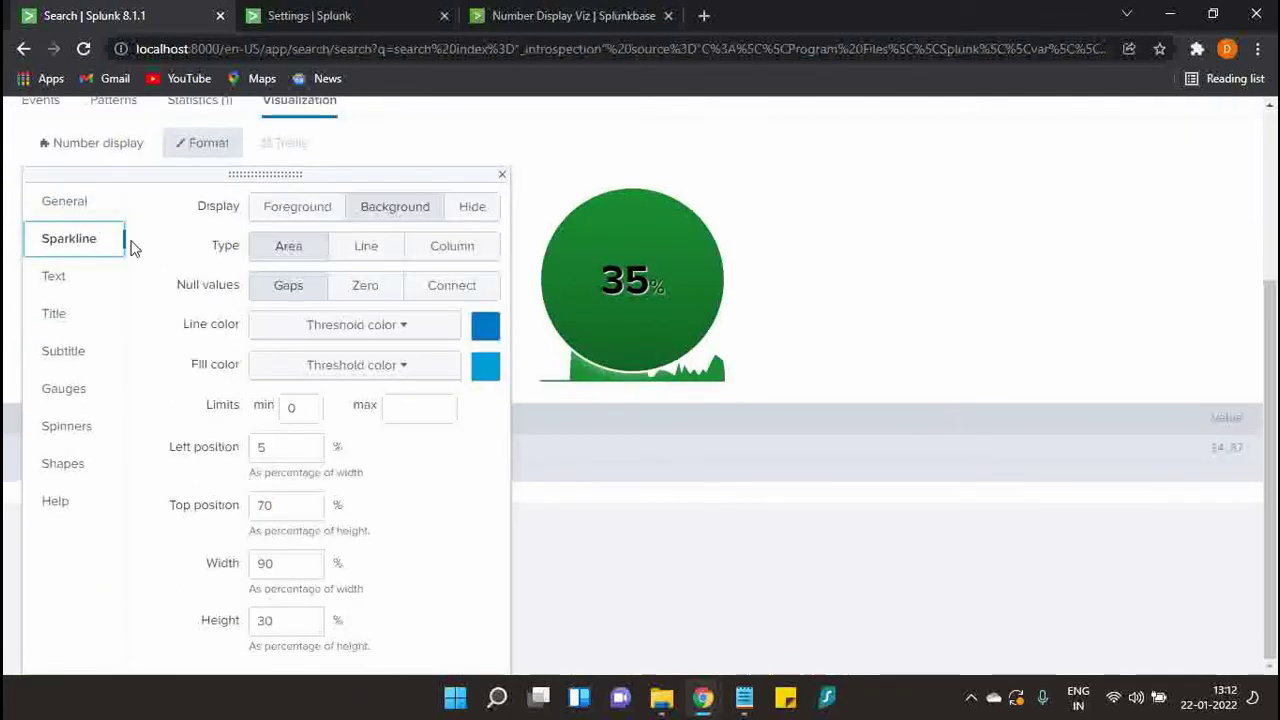
left_click(306, 212)
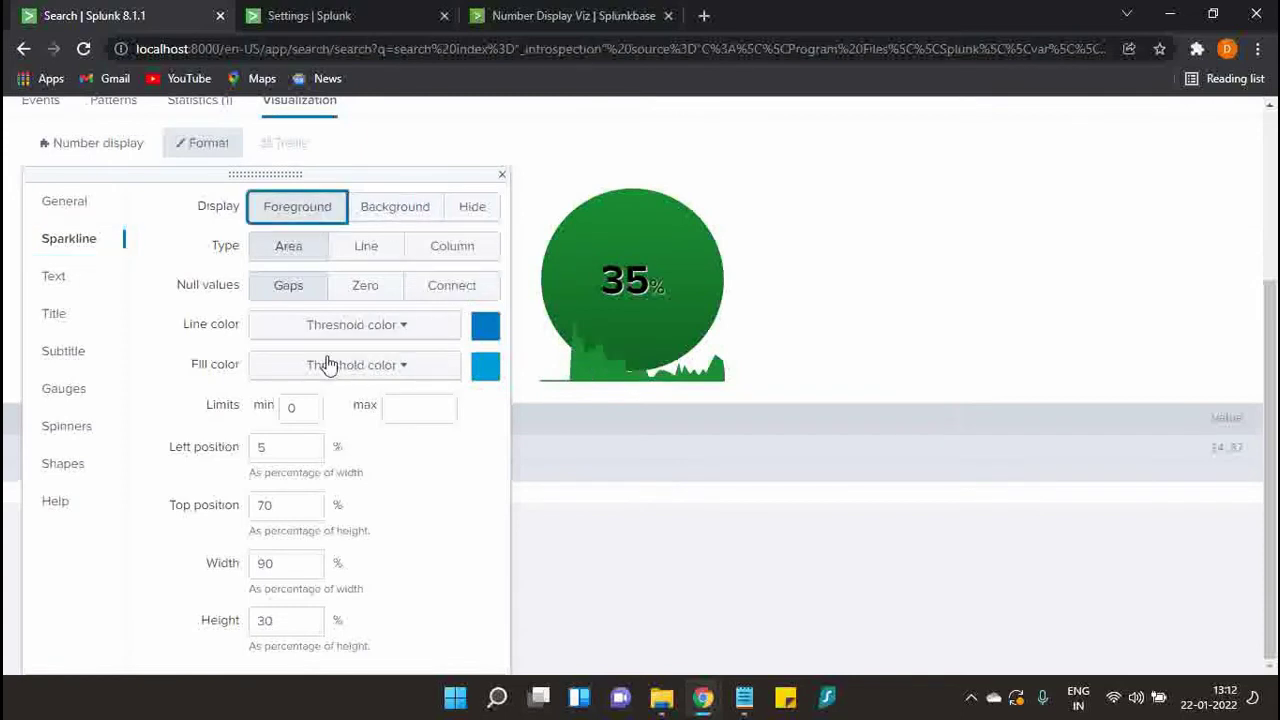
left_click(405, 330)
left_click(394, 371)
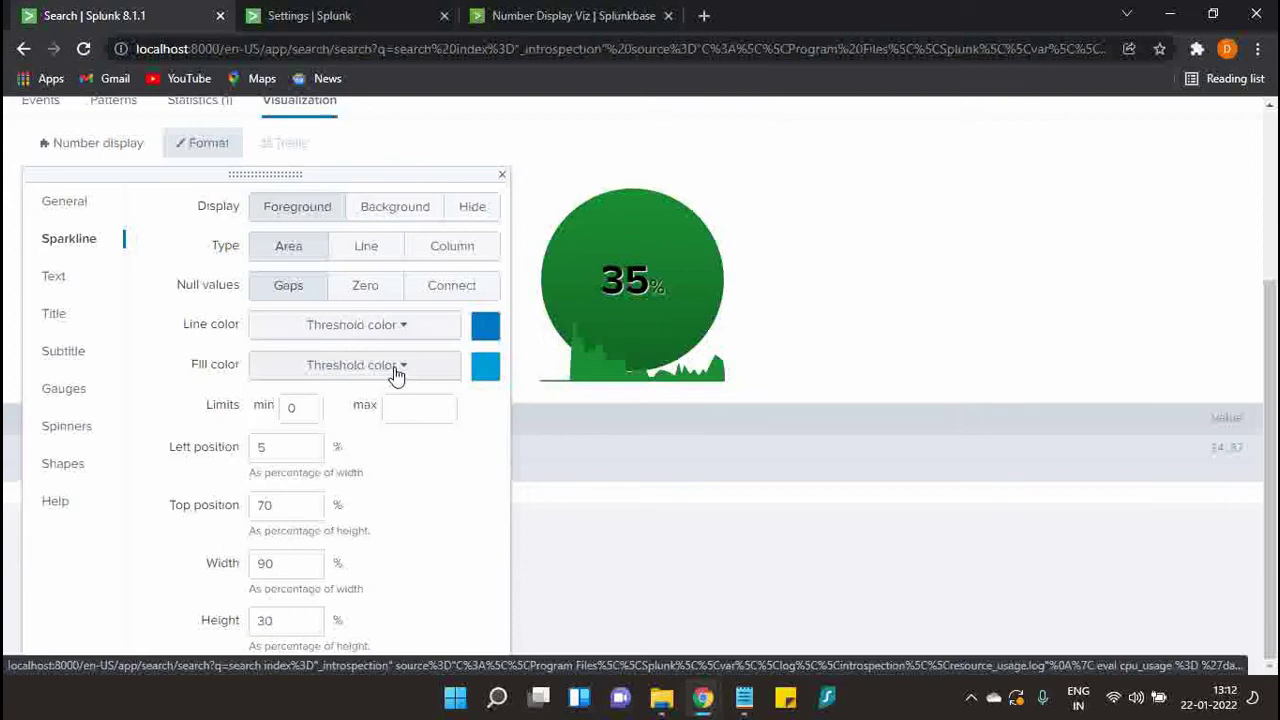
Give the sparkline an orange fill with the fill colour mode set to Manual.
left_click(397, 372)
left_click(350, 572)
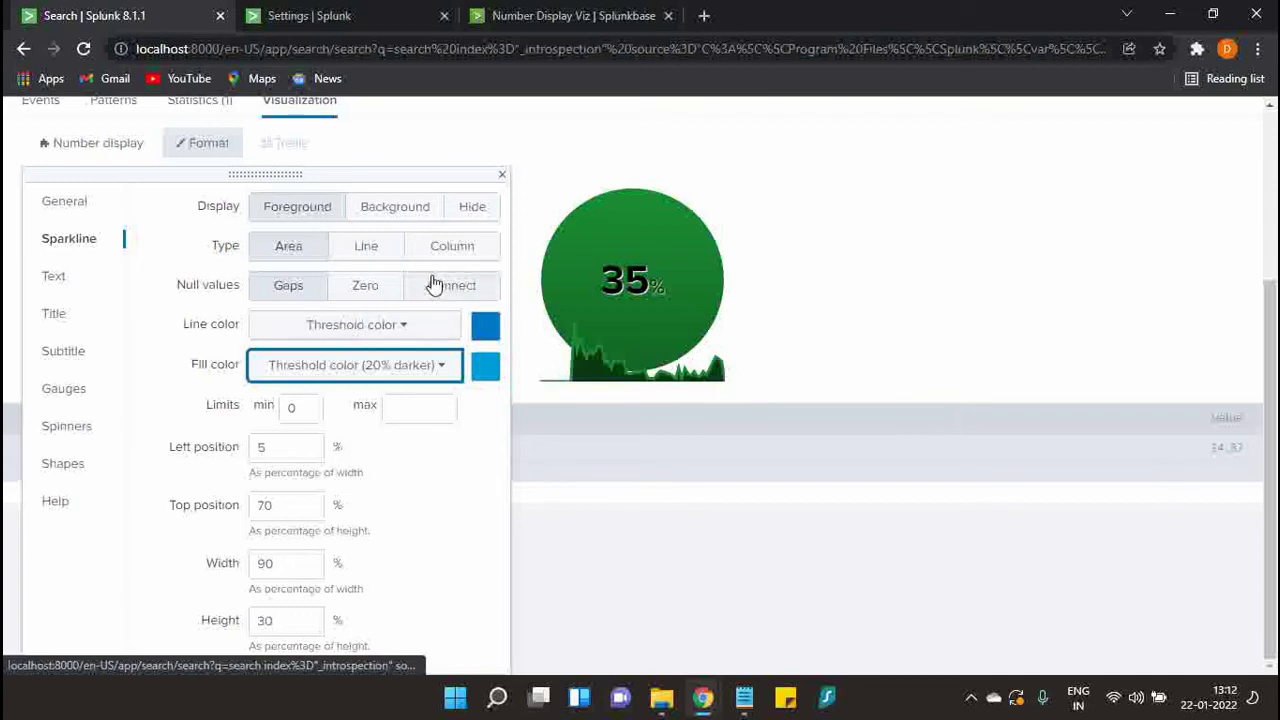
left_click(486, 366)
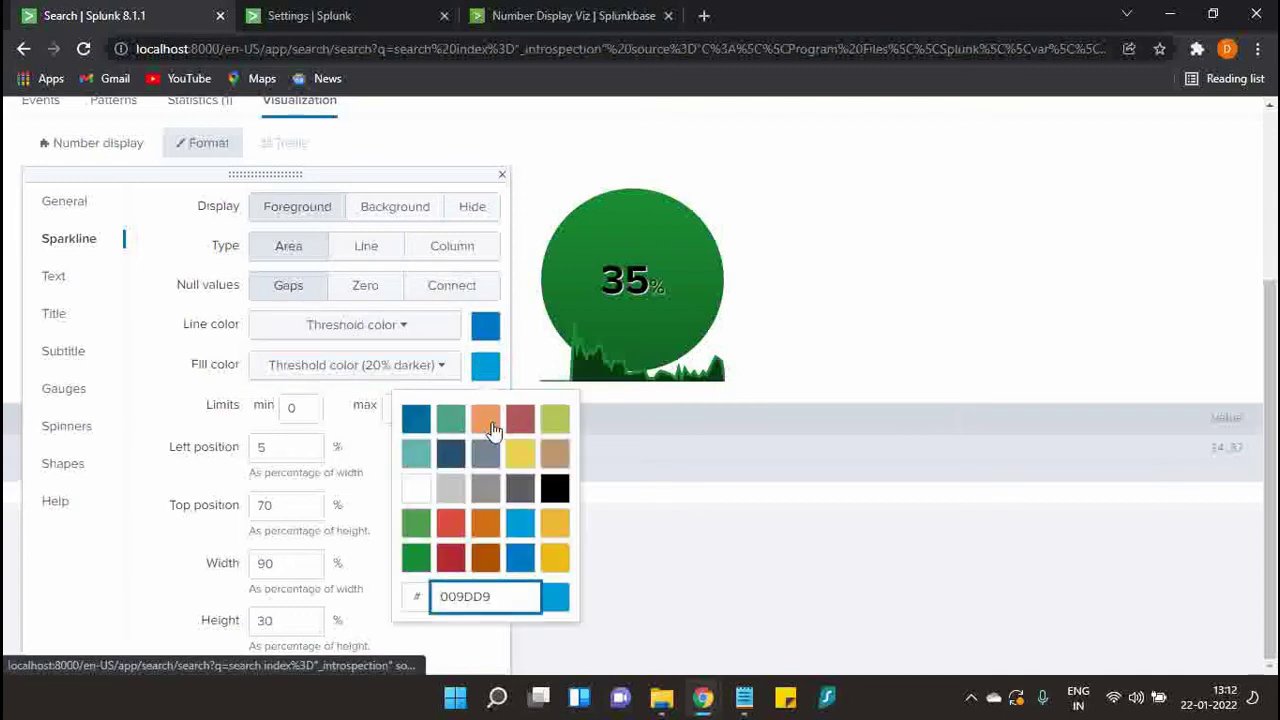
left_click(485, 420)
left_click(443, 368)
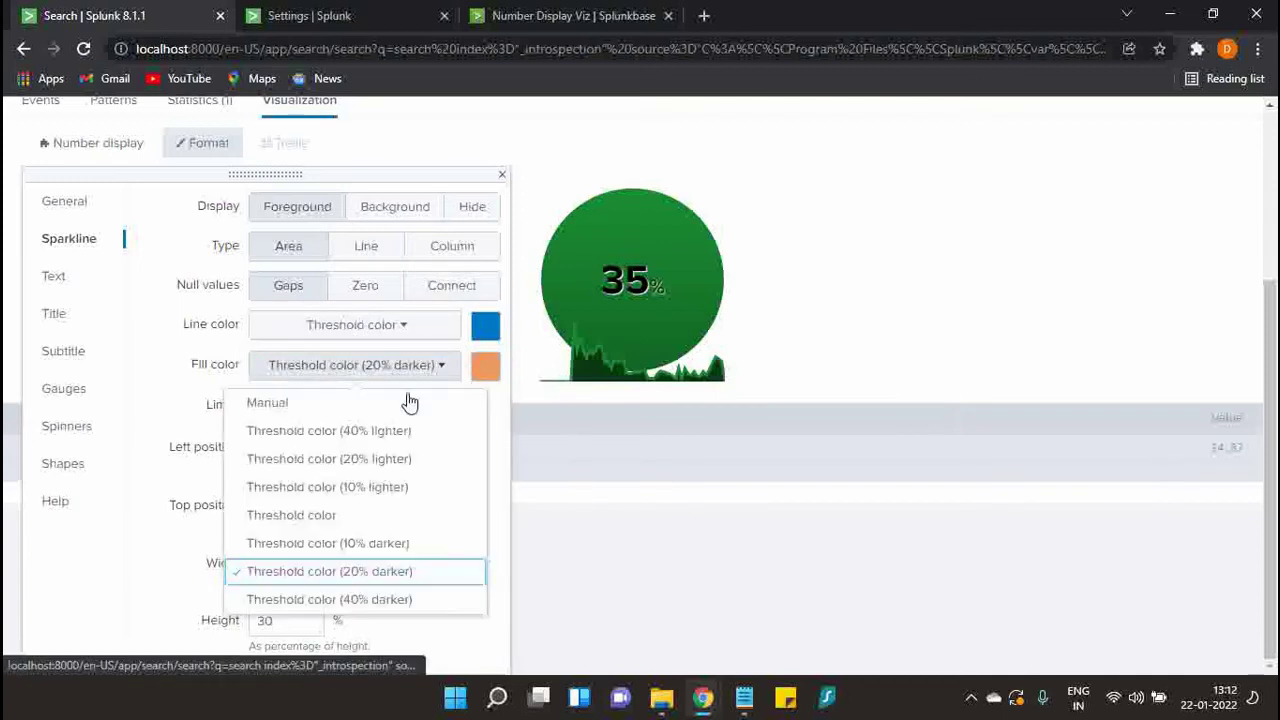
left_click(331, 515)
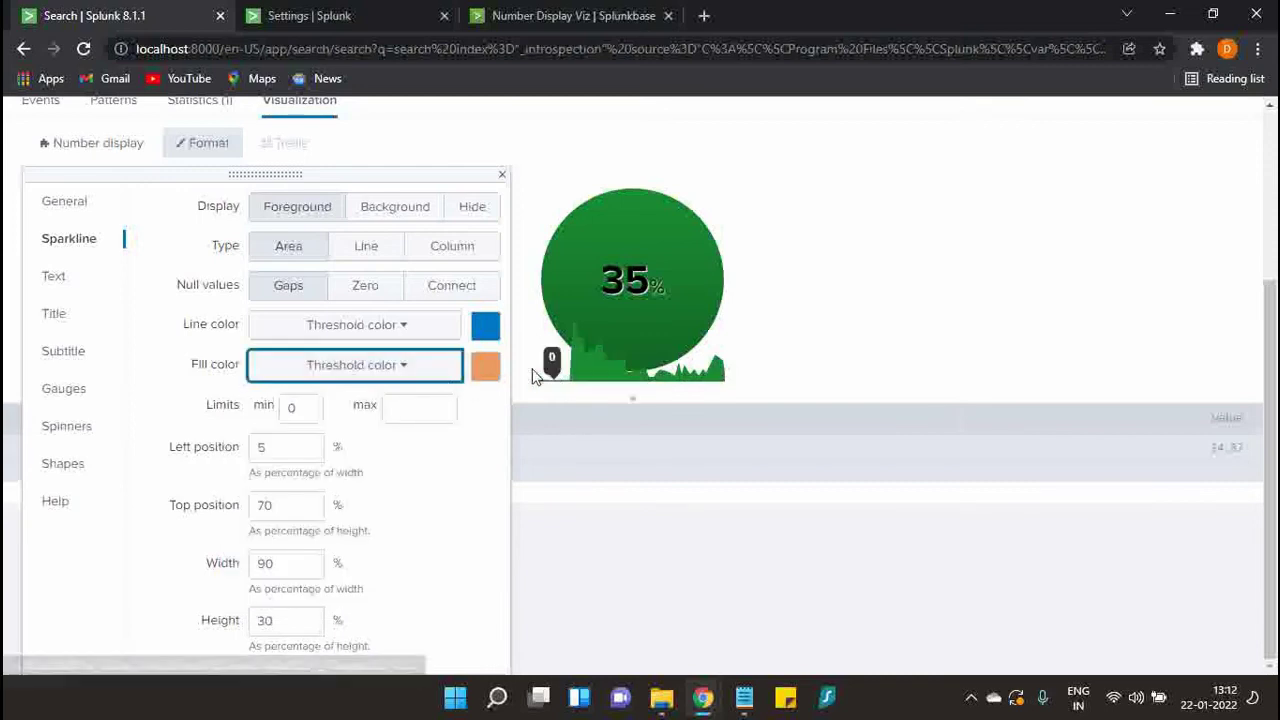
left_click(450, 374)
left_click(265, 403)
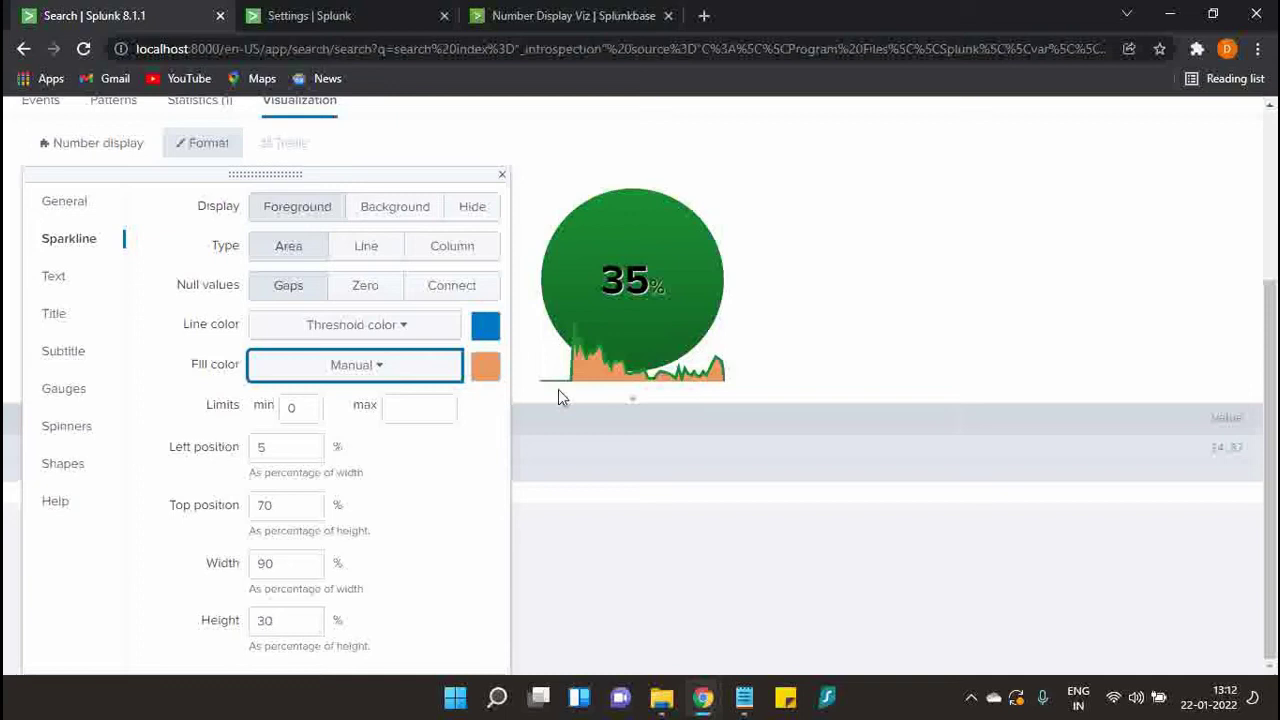
Make the sparkline Column type at left 0%, top 50% and width 80%.
left_click(437, 331)
left_click(381, 228)
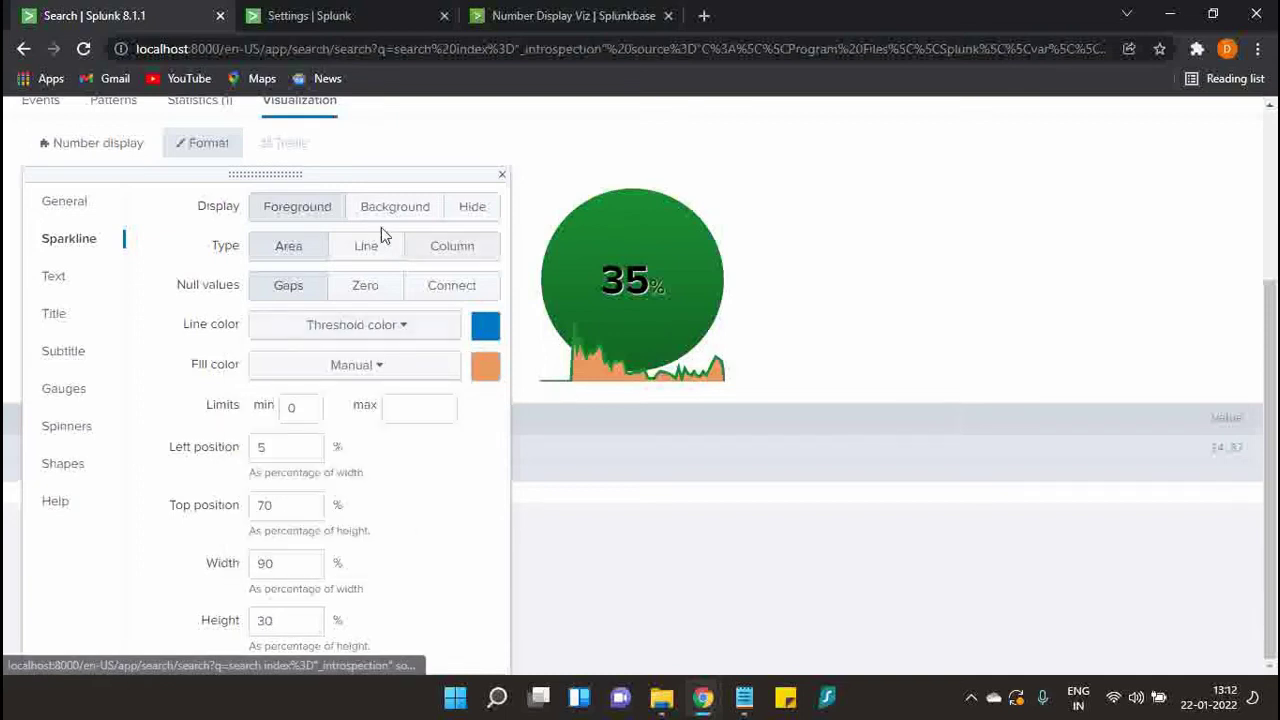
left_click(432, 252)
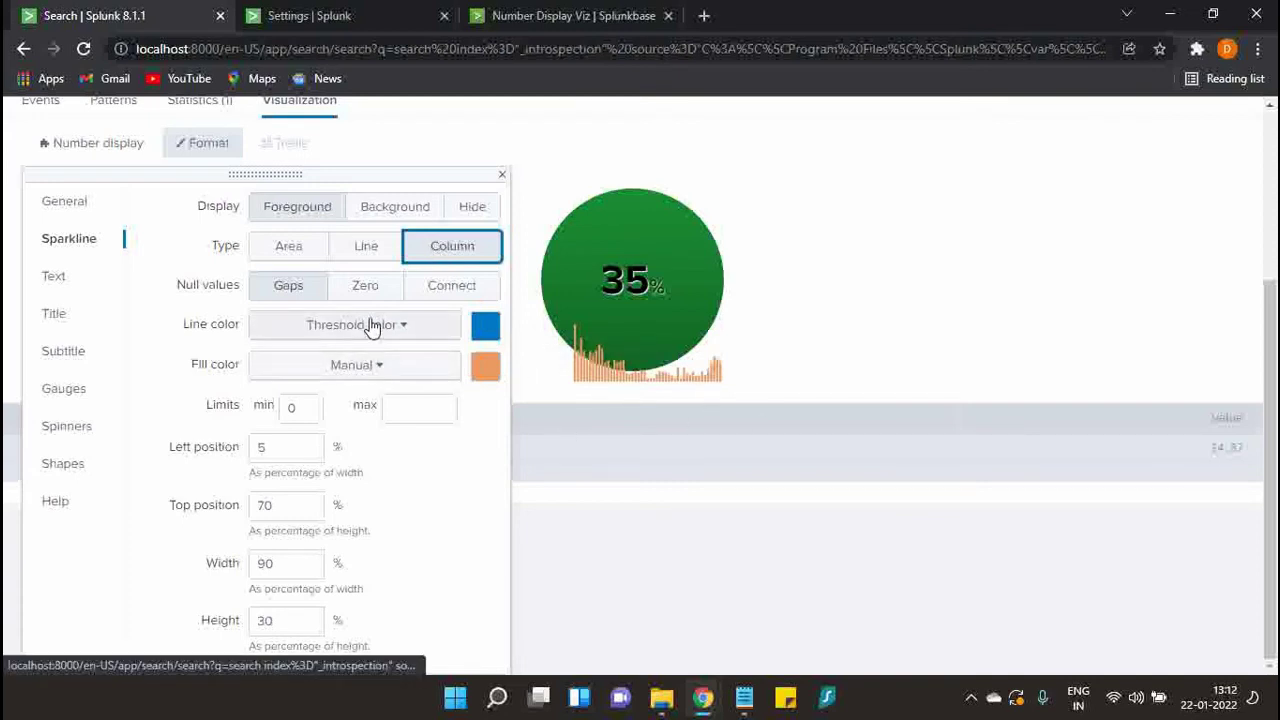
double_click(310, 447)
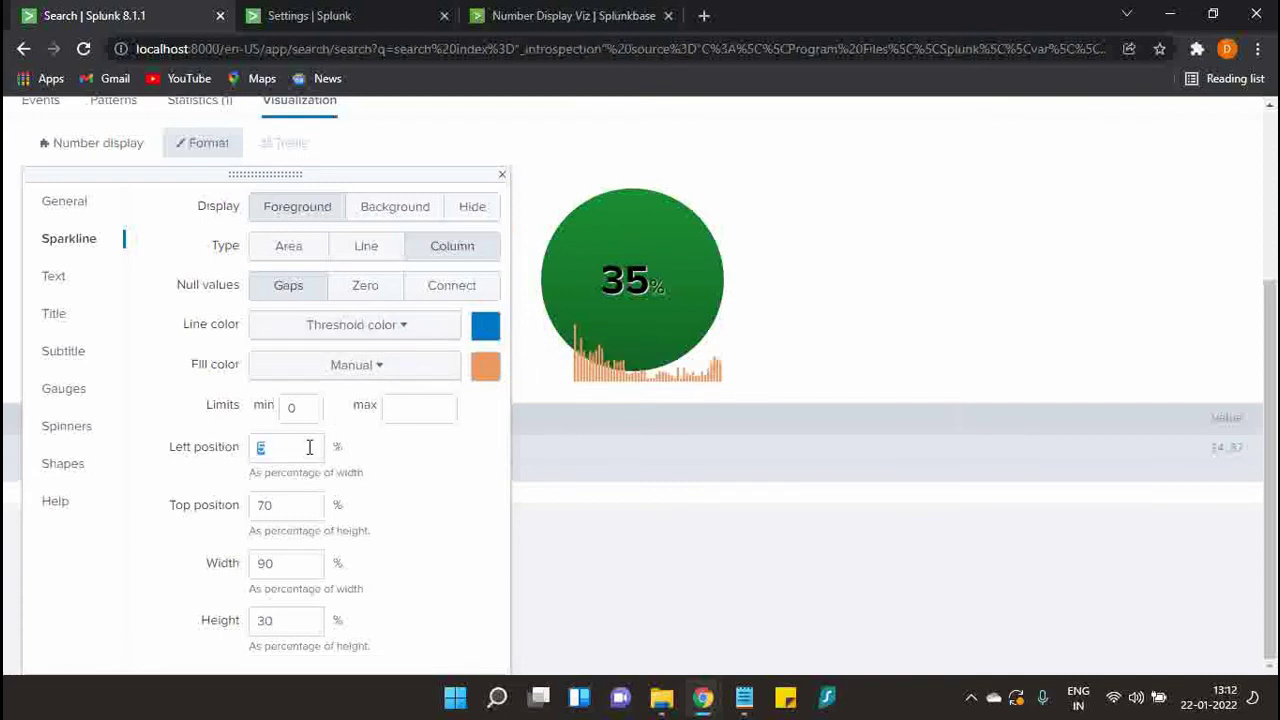
double_click(309, 505)
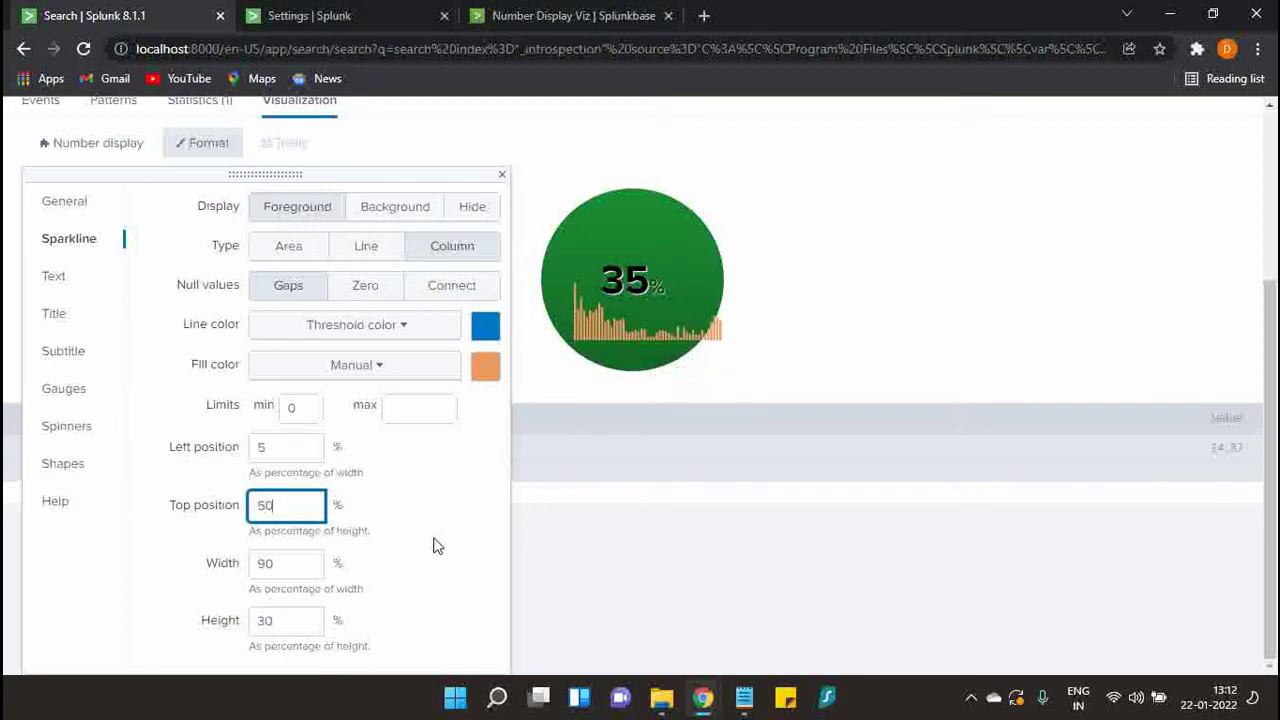
double_click(300, 446)
type("0")
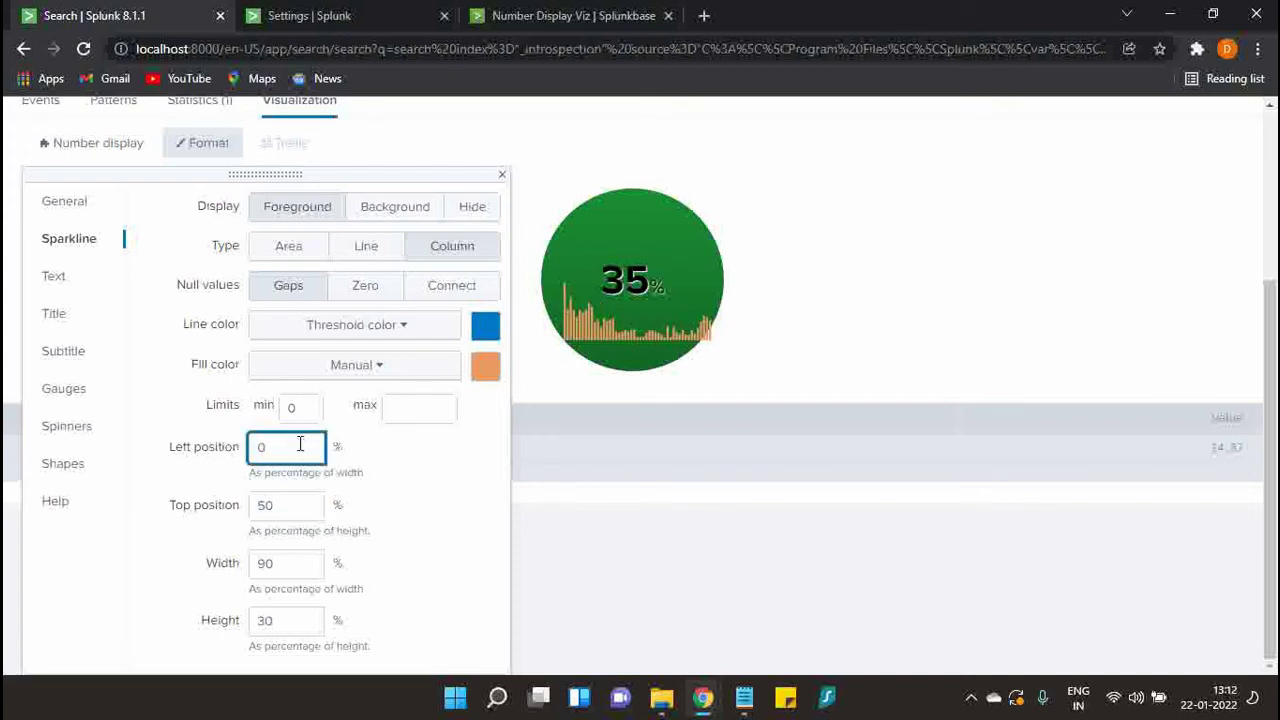
double_click(284, 558)
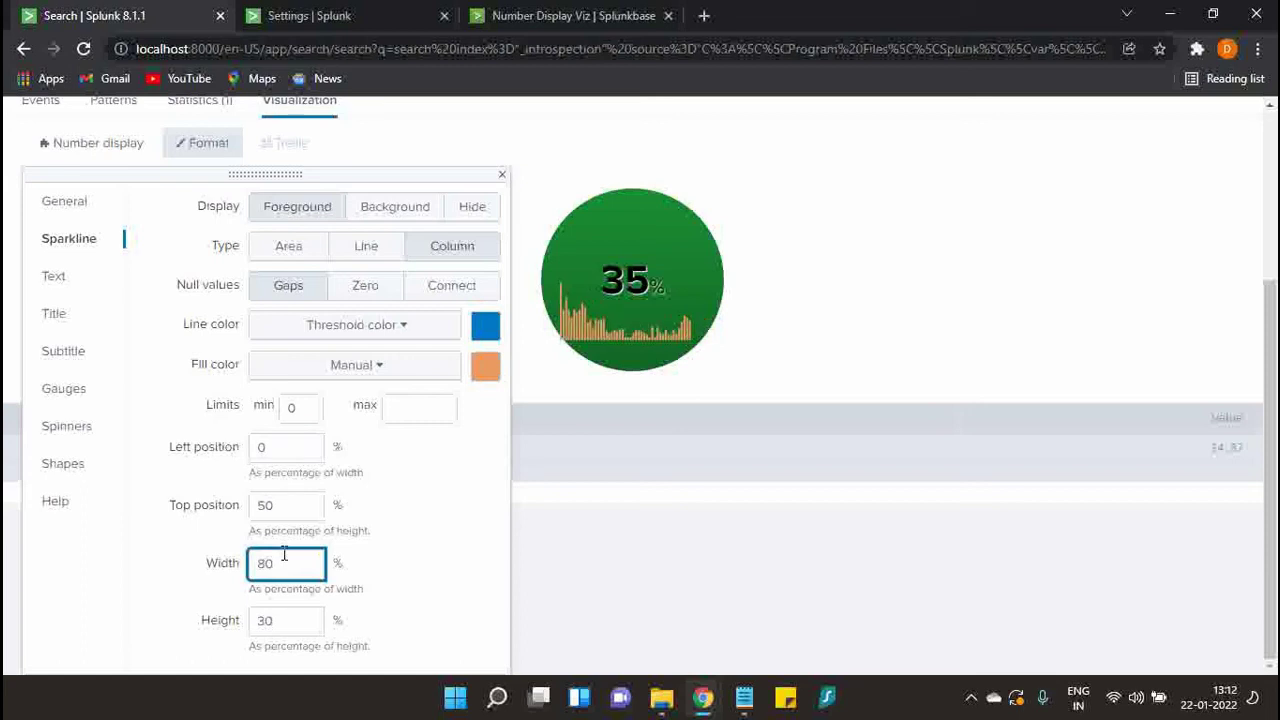
double_click(295, 617)
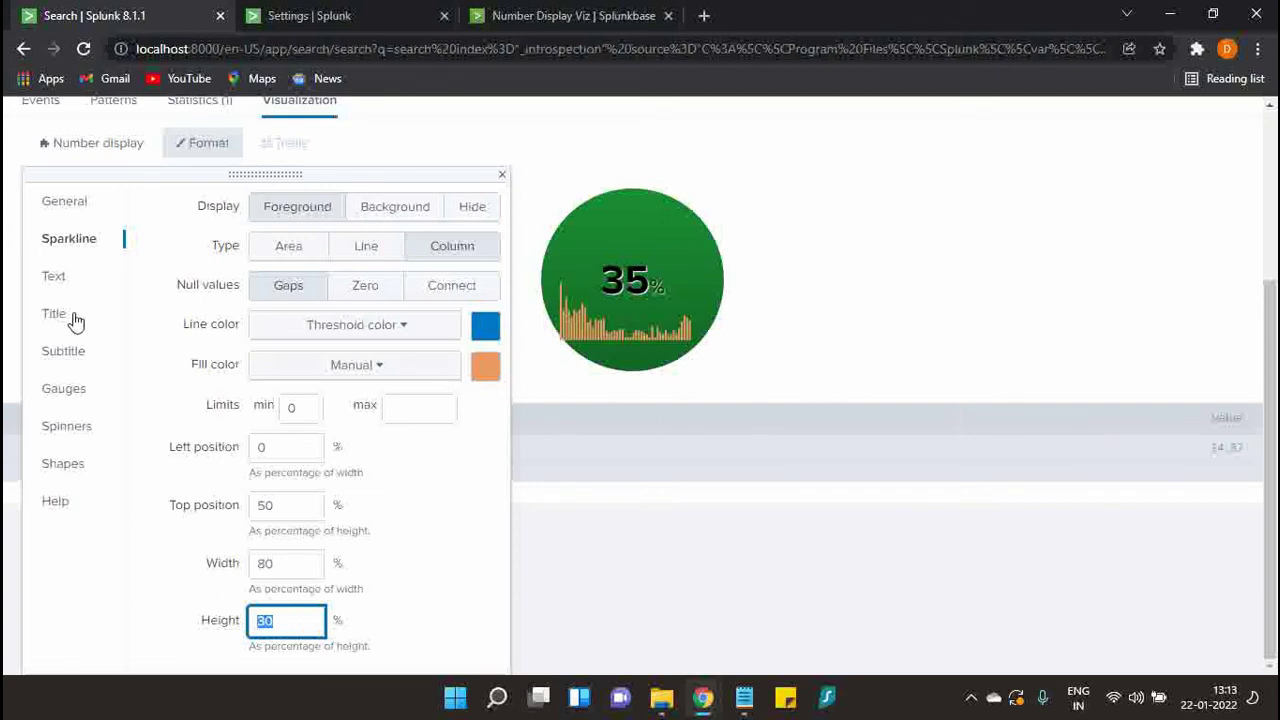
Dismiss the Format panel and return to the search showing the green 35% circle with sparkline.
left_click(849, 360)
scroll(737, 397, "up", 2)
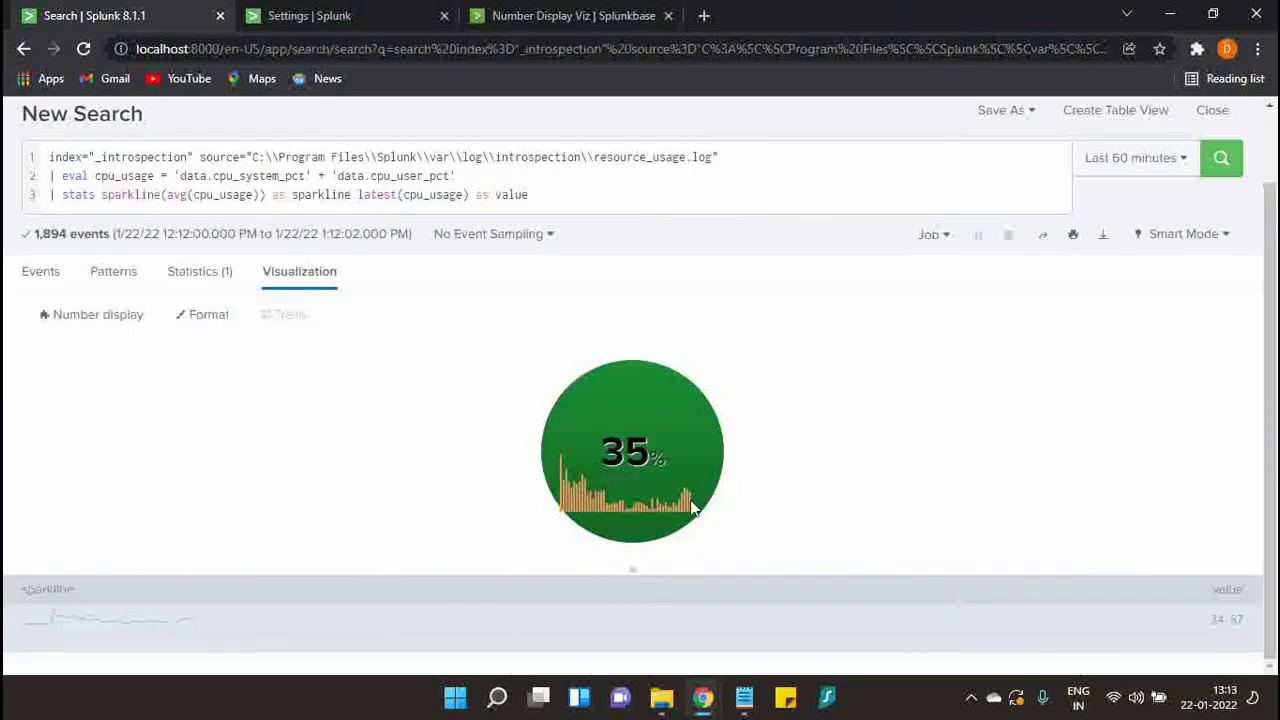